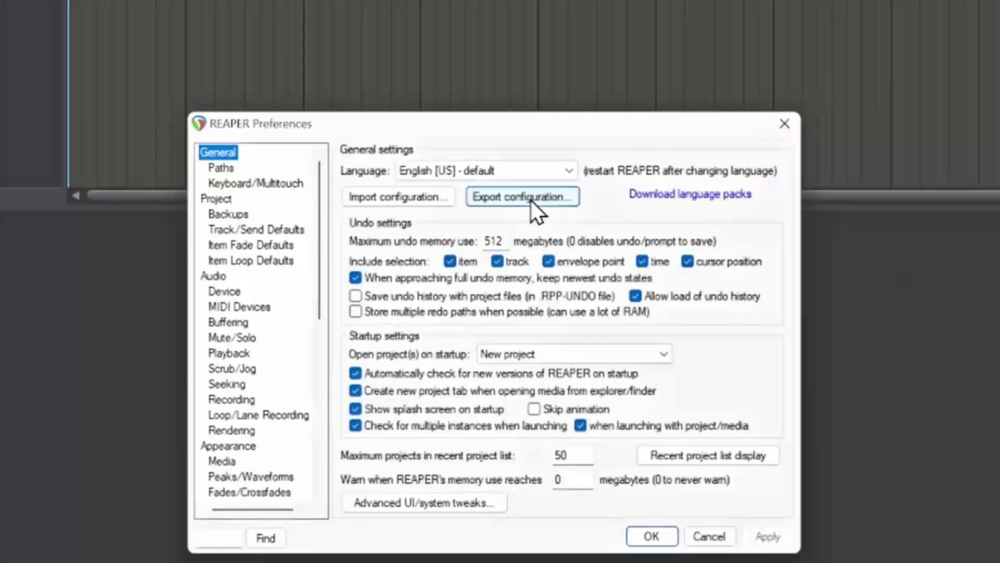
# Step: Examine the options for exporting a configuration and the saved configuration files available for import
pyautogui.click(530, 200)
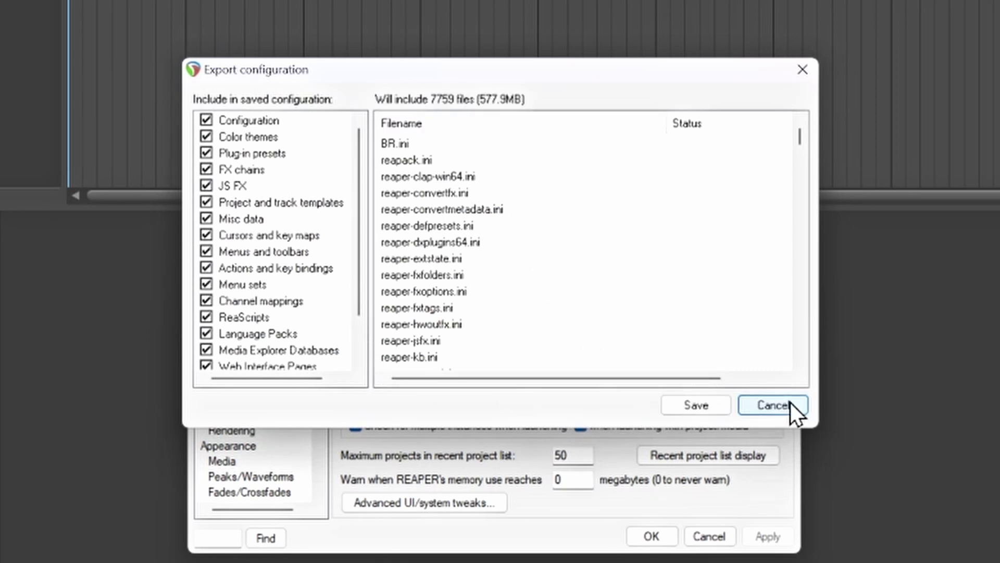
pyautogui.click(765, 404)
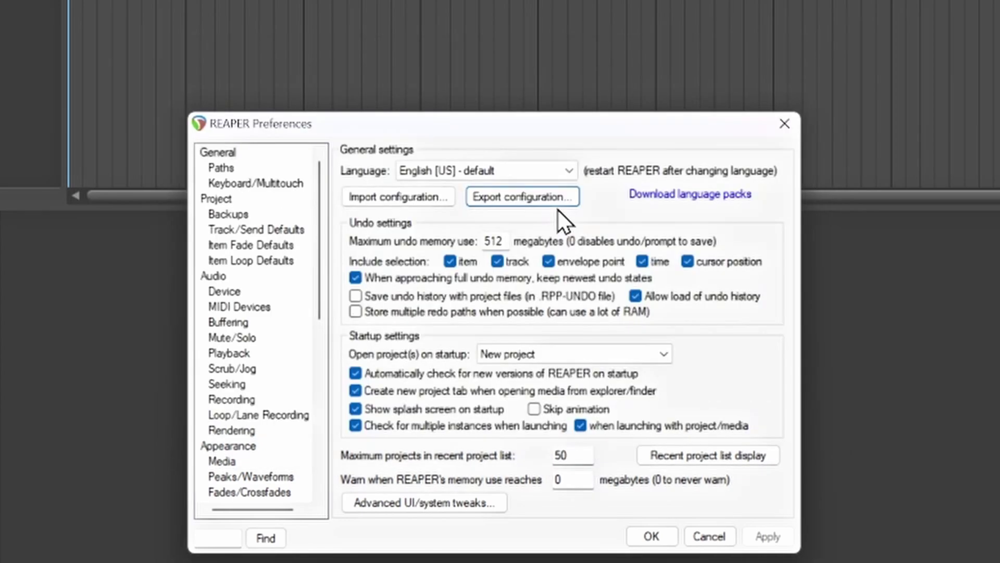
pyautogui.click(383, 196)
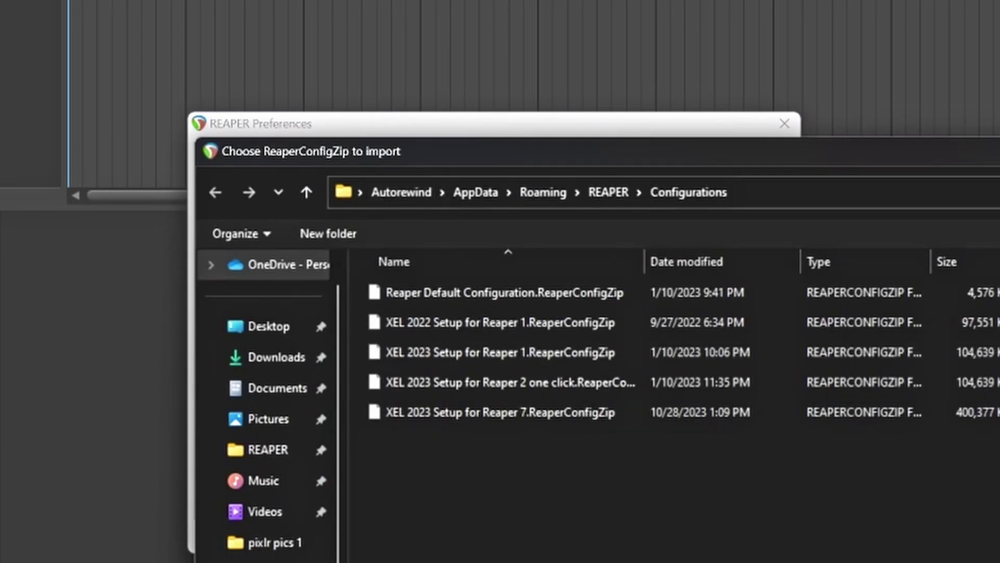
pyautogui.press('Escape')
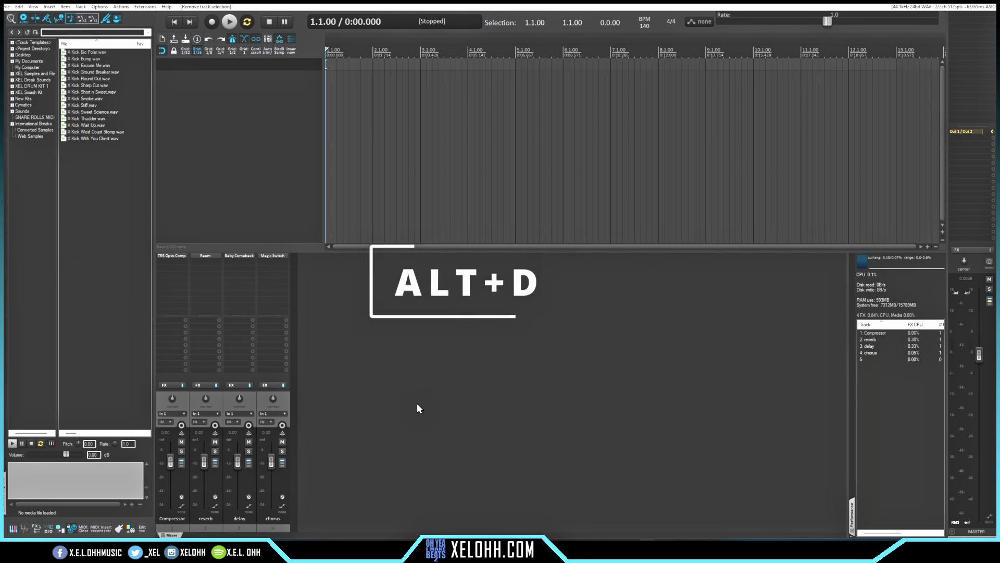
# Step: Hide the docked windows and bring up the Media Explorer as a floating window over the empty arrange view
pyautogui.hotkey('alt', 'd')
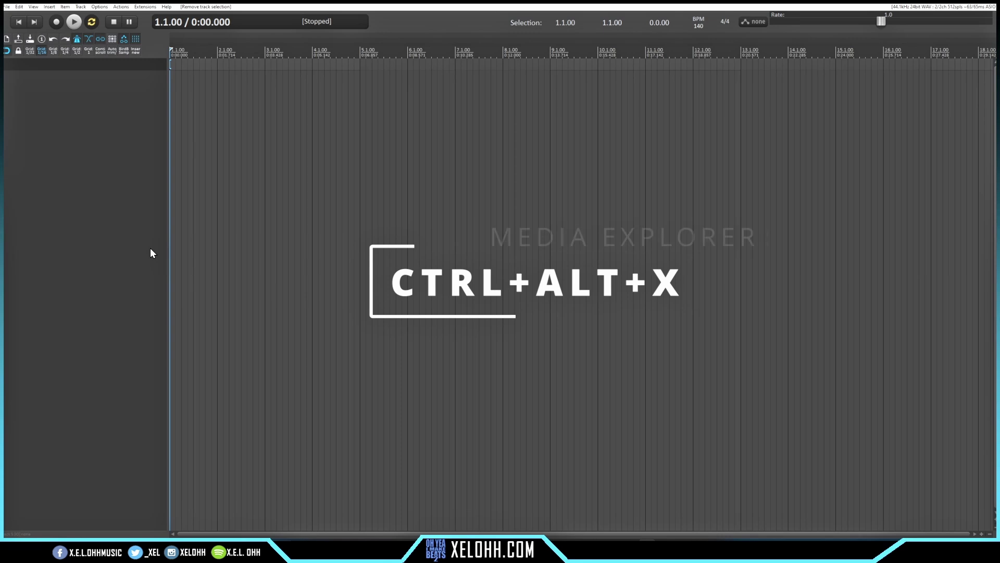
pyautogui.hotkey('ctrl', 'alt', 'x')
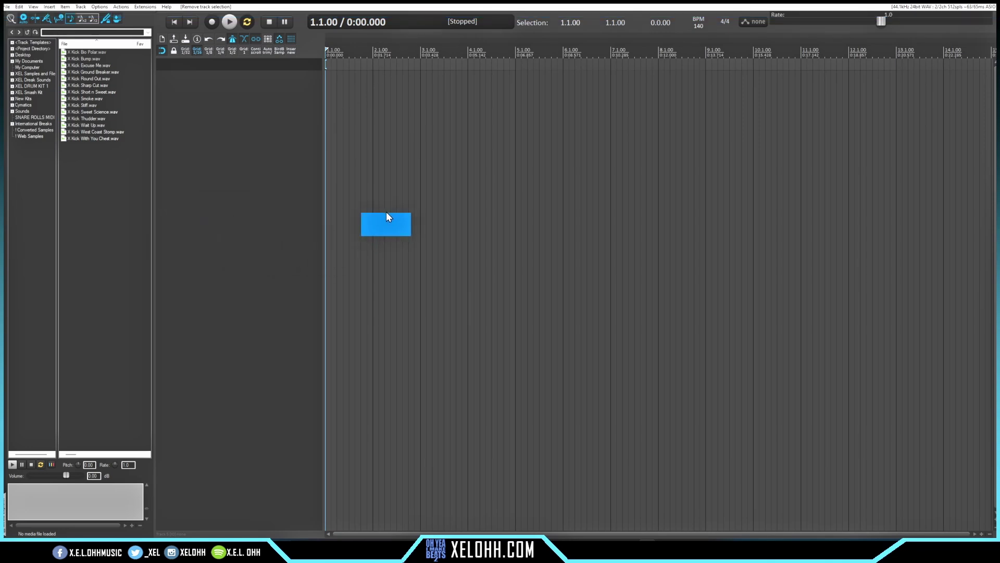
pyautogui.hotkey('ctrl', 'alt', 'x')
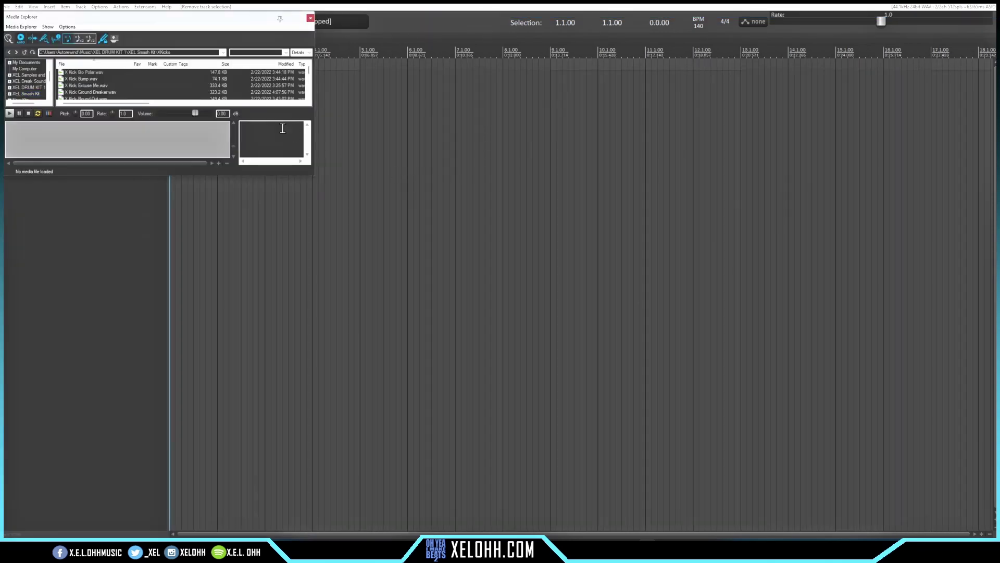
# Step: Move the floating Media Explorer over the arrange view, dock it, undock it and dock it once more
pyautogui.moveTo(190, 22); pyautogui.dragTo(467, 125)
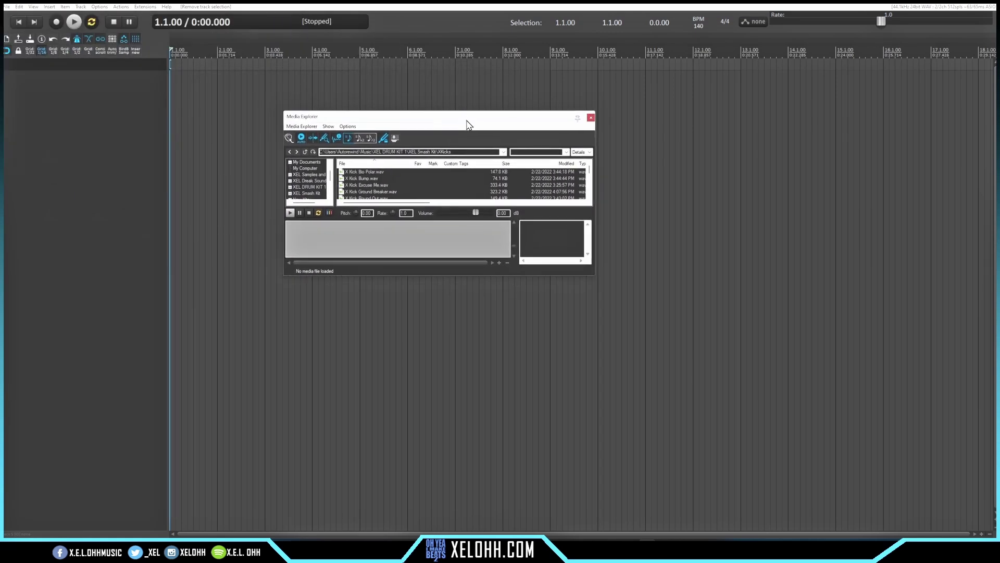
pyautogui.click(395, 139)
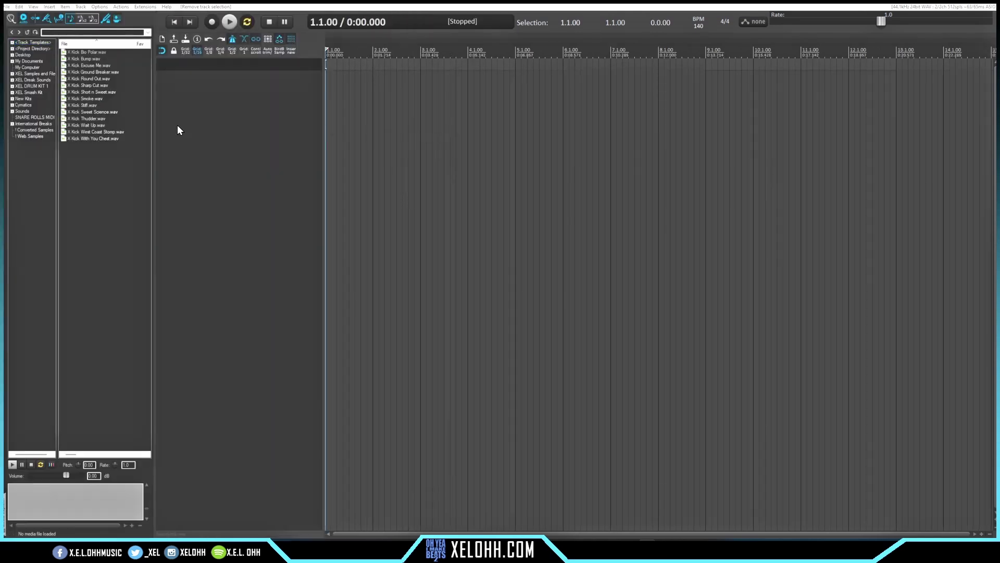
pyautogui.click(117, 20)
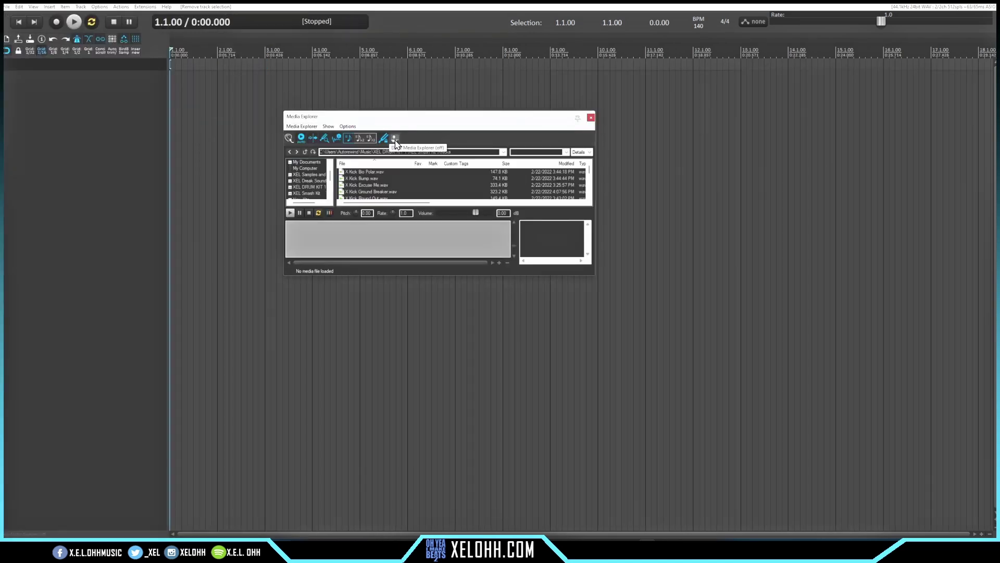
pyautogui.click(394, 139)
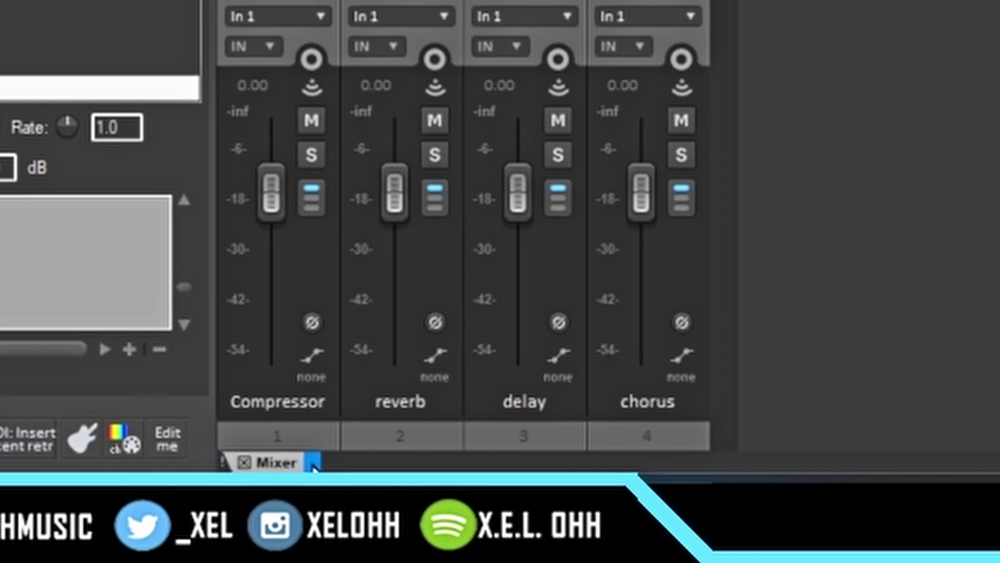
# Step: Dock the Media Explorer beside the Mixer and detach the Explore window Triggers toolbar into a floating window
pyautogui.hotkey('ctrl', 'alt', 'x')
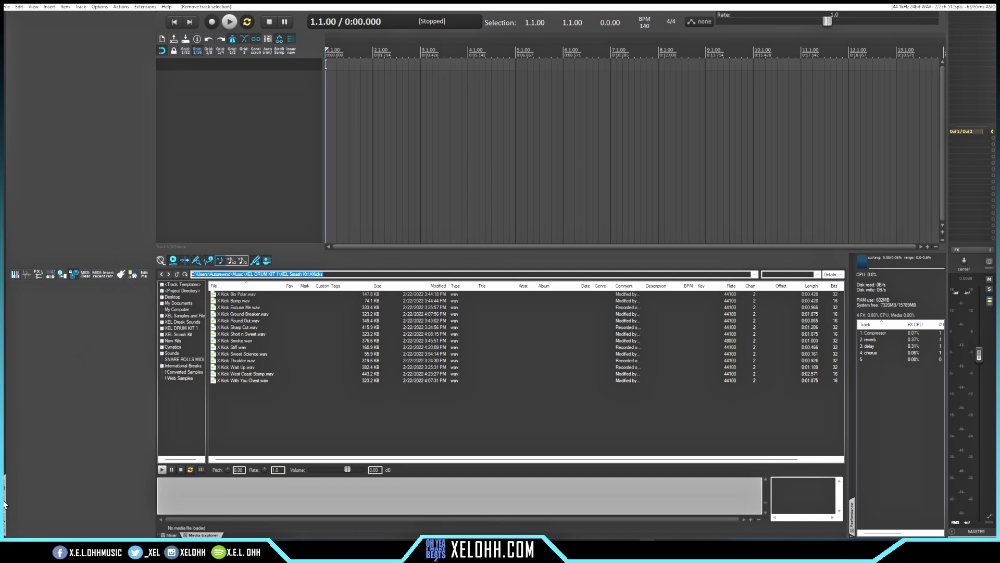
pyautogui.moveTo(396, 283); pyautogui.dragTo(439, 196)
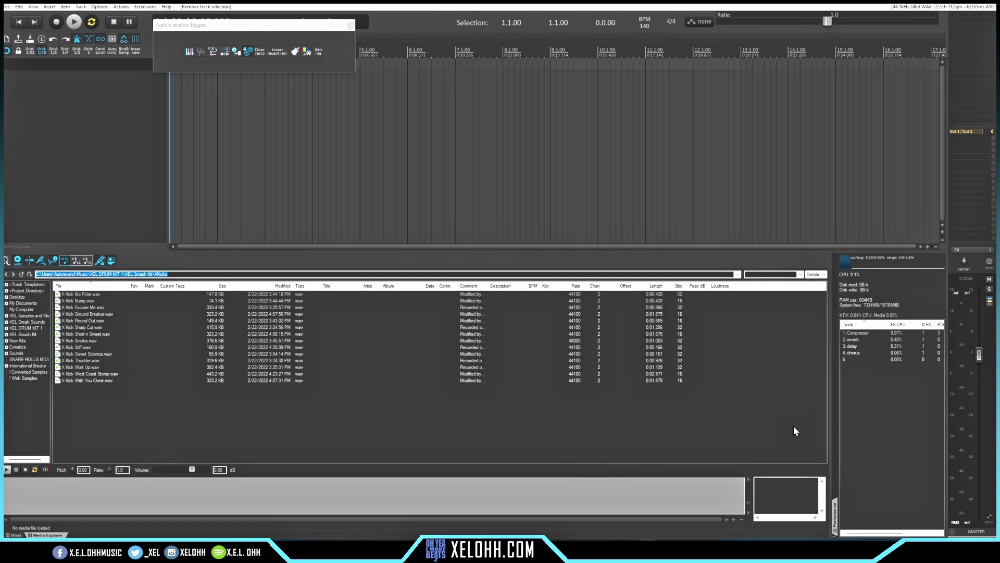
pyautogui.hotkey('ctrl', 'm')
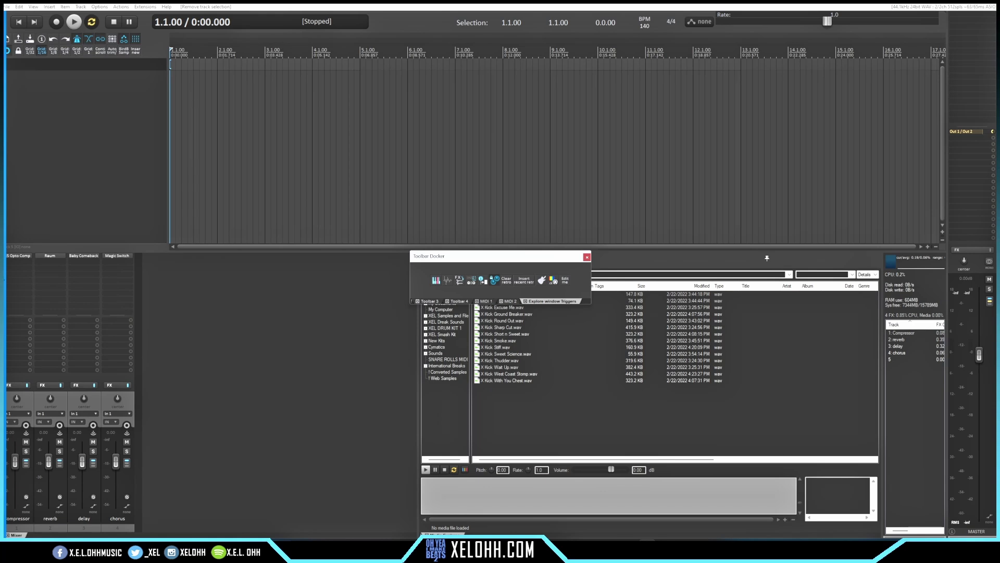
# Step: Dock the Explore window Triggers toolbar together with the Mixer, and move it to the left docker
pyautogui.click(9, 323)
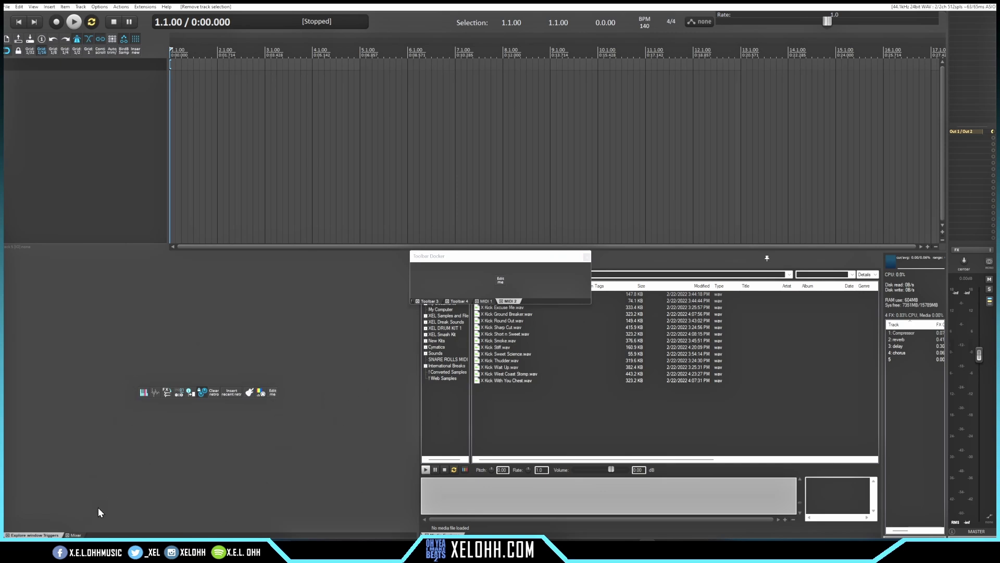
pyautogui.click(73, 535)
pyautogui.click(44, 535)
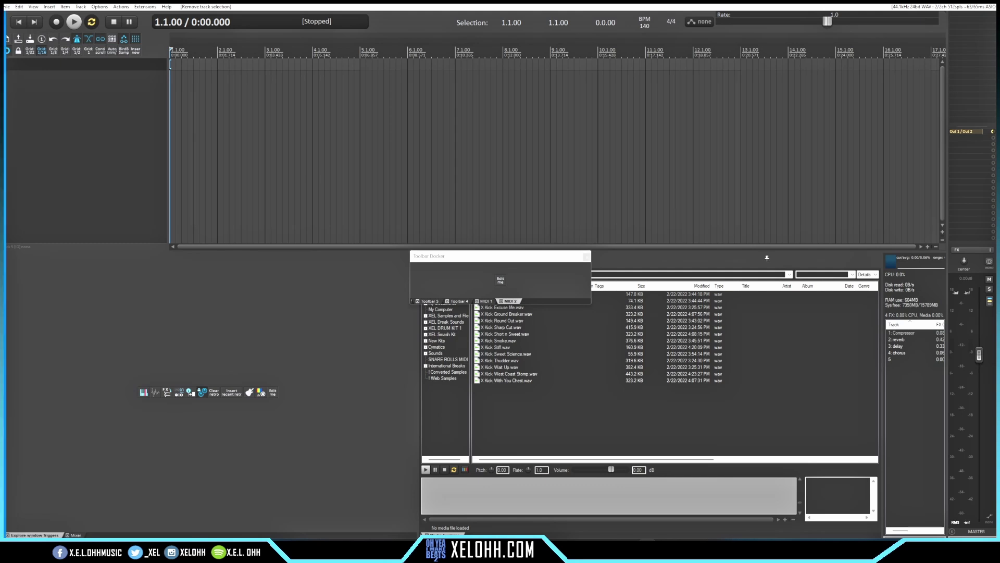
pyautogui.hotkey('ctrl', 'm')
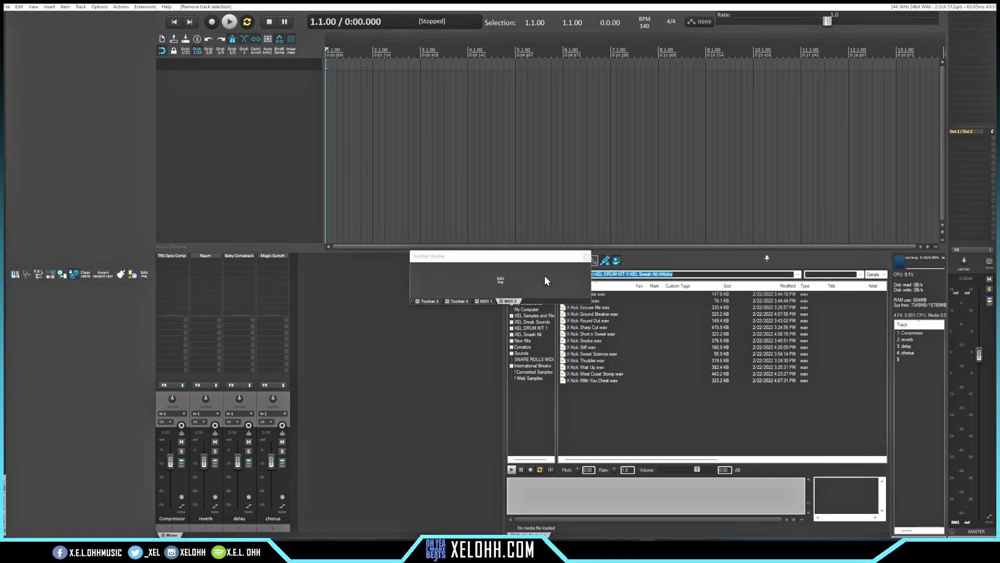
# Step: Close the floating Toolbar Docker and stack an enlarged Media Explorer above the Explore window Triggers toolbar in the left docker
pyautogui.click(586, 256)
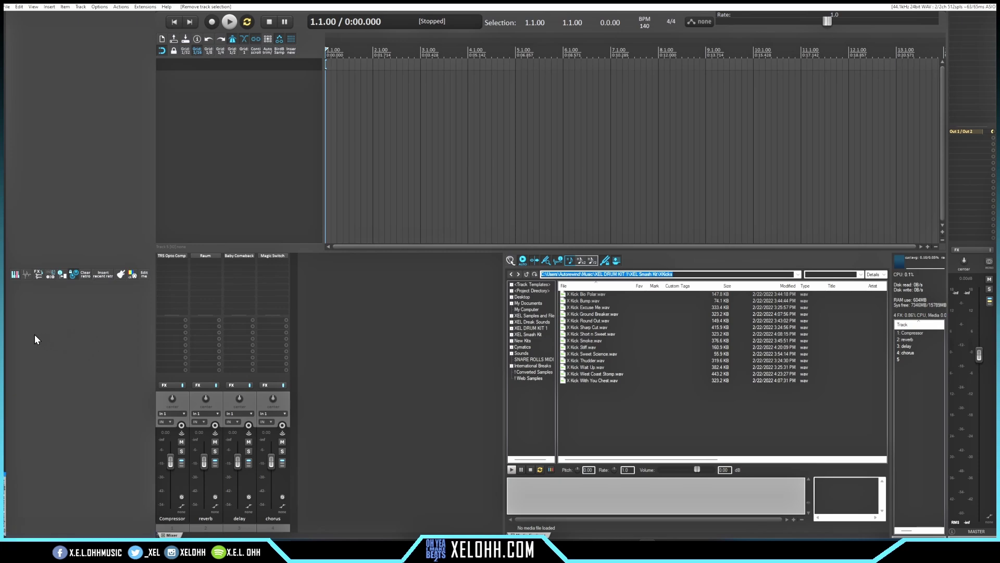
pyautogui.moveTo(34, 335); pyautogui.dragTo(34, 335)
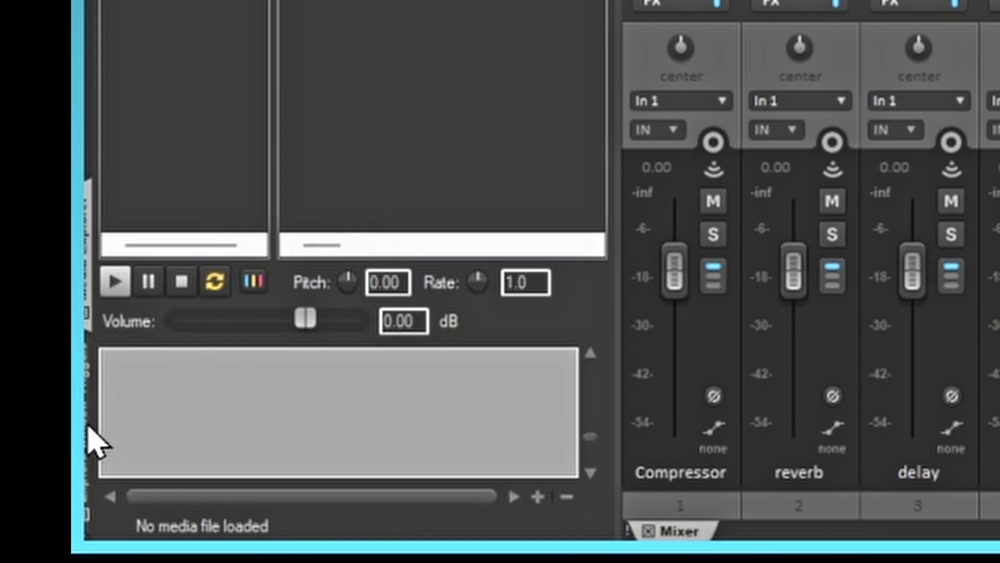
pyautogui.moveTo(86, 426); pyautogui.dragTo(217, 528)
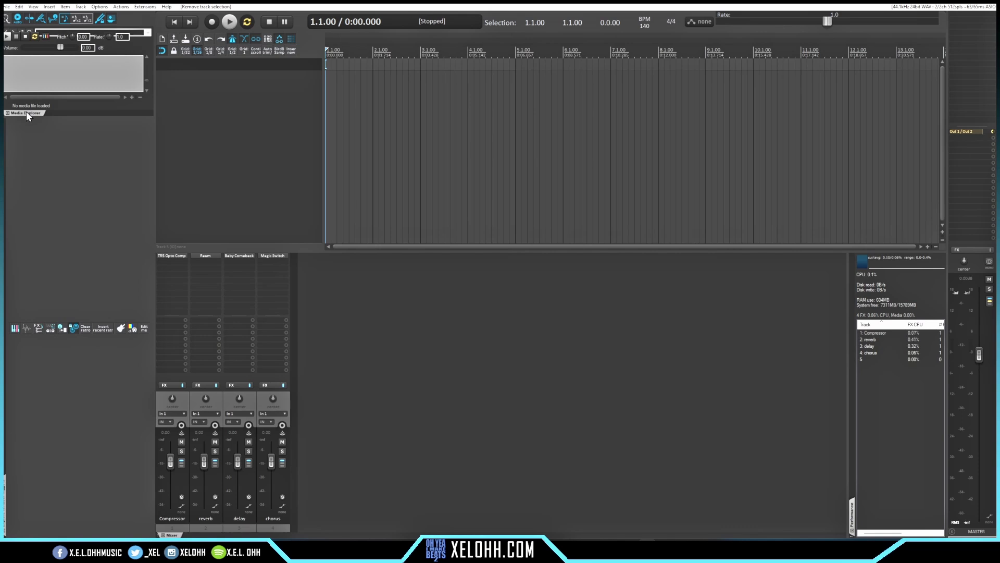
pyautogui.moveTo(92, 127); pyautogui.dragTo(82, 520)
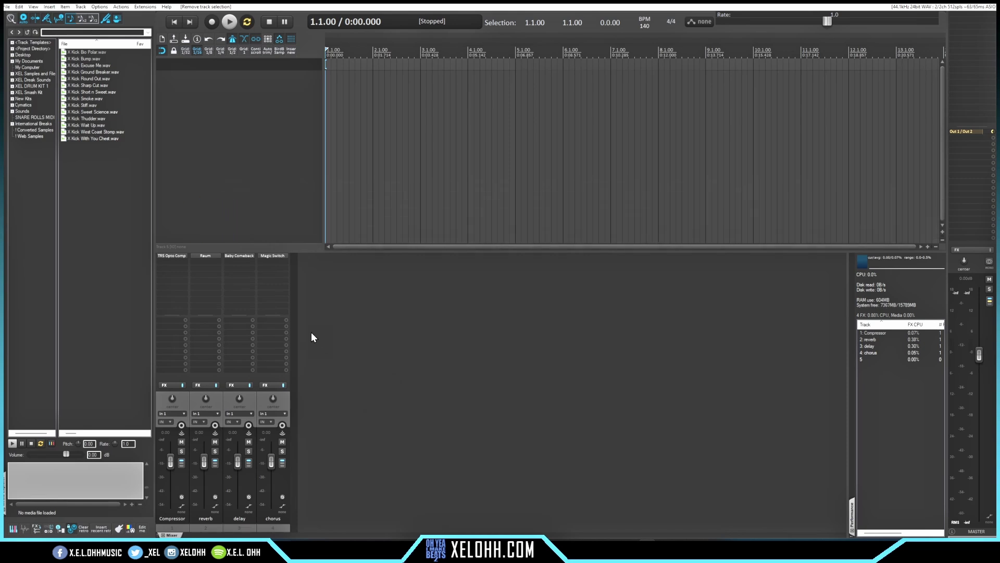
# Step: Delete the Compressor, reverb, delay and chorus tracks
pyautogui.hotkey('ctrl', 'a')
pyautogui.press('Delete')
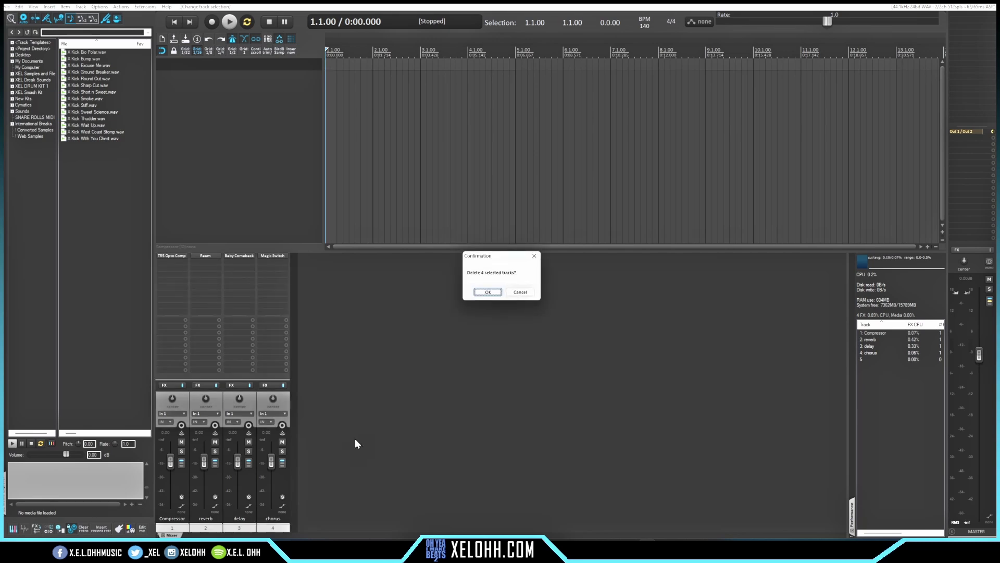
pyautogui.click(488, 291)
# Step: Add five new tracks from the mixer's empty area and move the thin blank track after them
pyautogui.click(160, 317)
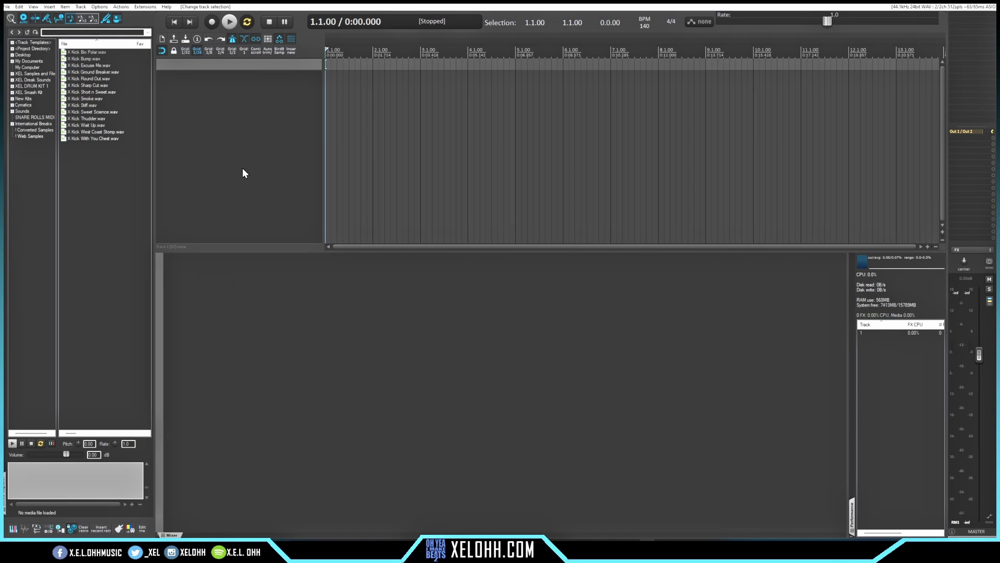
pyautogui.click(266, 376)
pyautogui.doubleClick(256, 395)
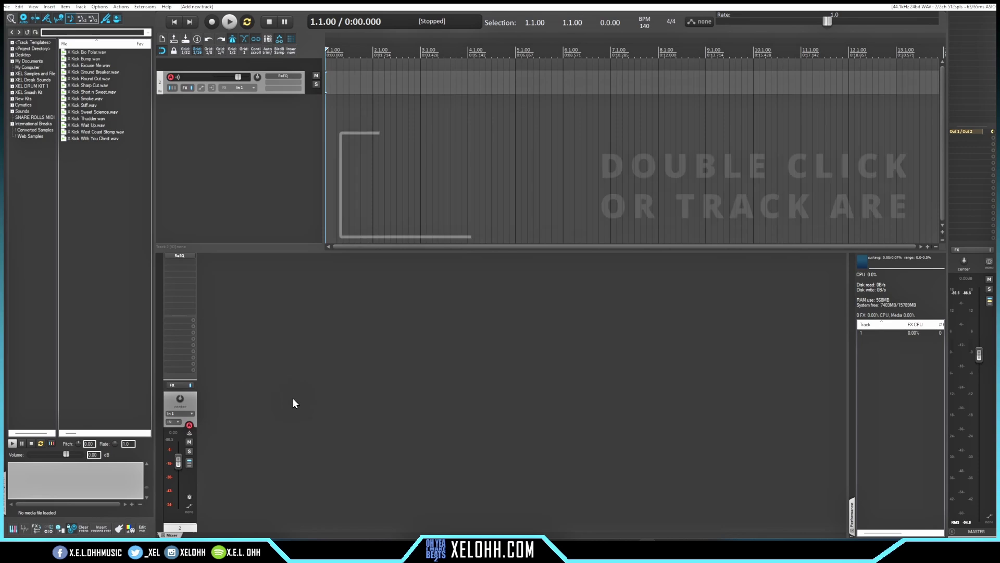
pyautogui.doubleClick(293, 397)
pyautogui.doubleClick(366, 411)
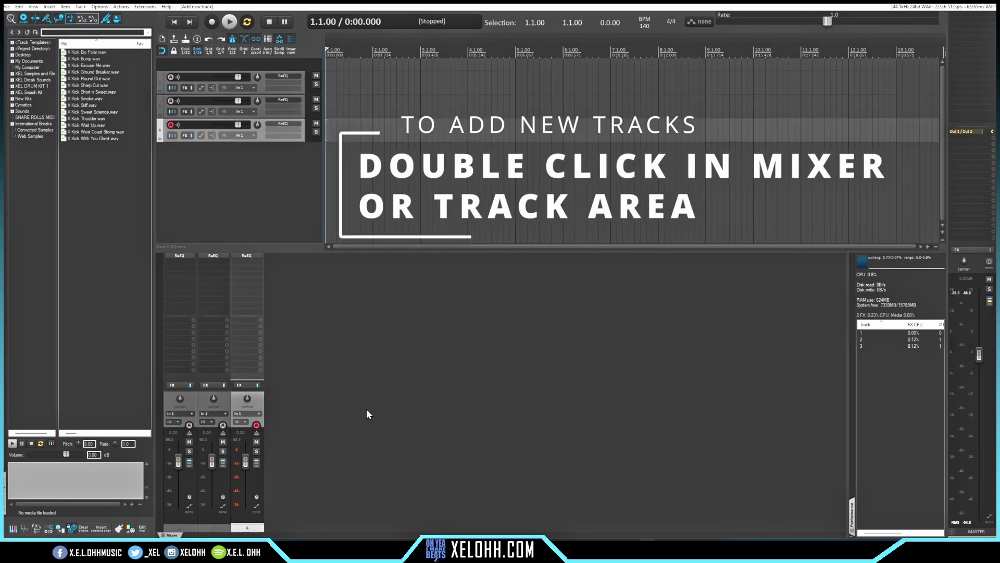
pyautogui.doubleClick(363, 412)
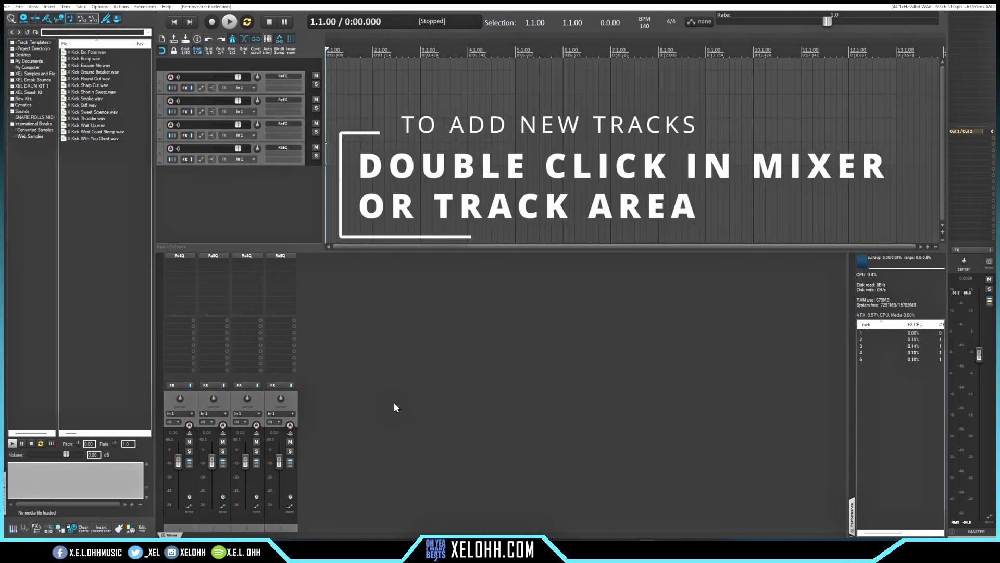
pyautogui.doubleClick(379, 445)
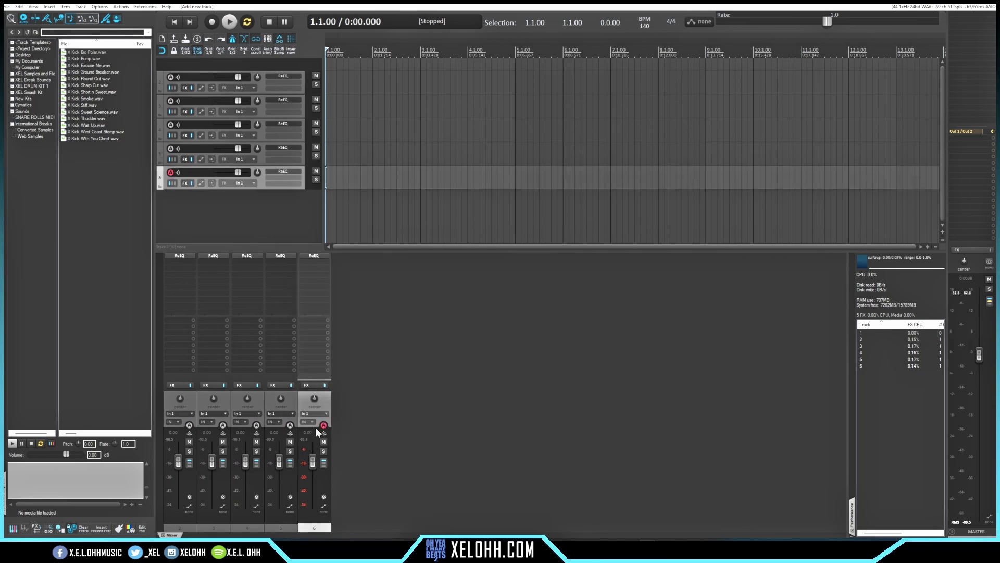
pyautogui.moveTo(160, 414); pyautogui.dragTo(342, 407)
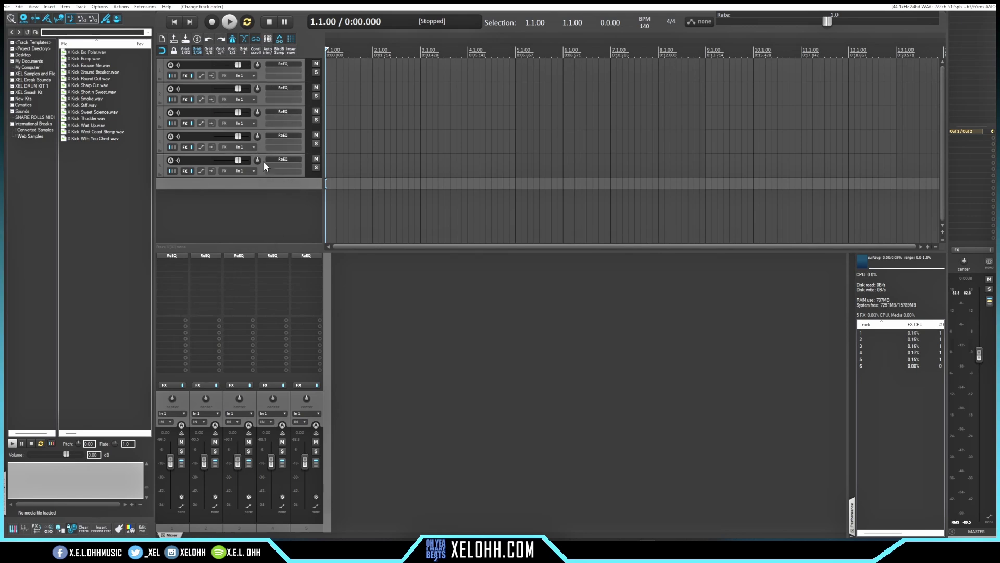
# Step: Use the Track Manager to hide tracks 1 to 5 from the track control panel while keeping them in the mixer
pyautogui.click(33, 6)
pyautogui.click(56, 156)
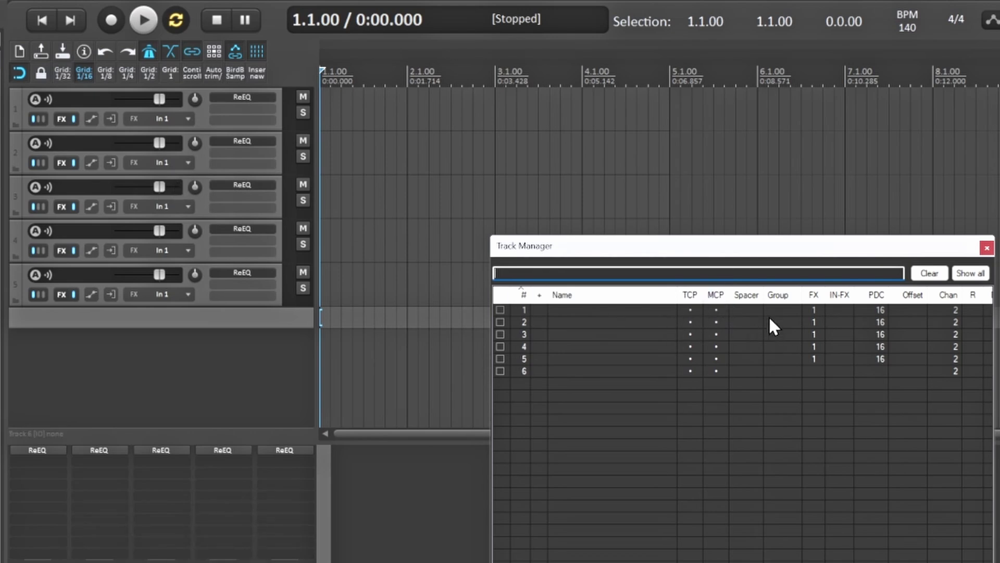
pyautogui.click(690, 309)
pyautogui.click(691, 321)
pyautogui.click(690, 333)
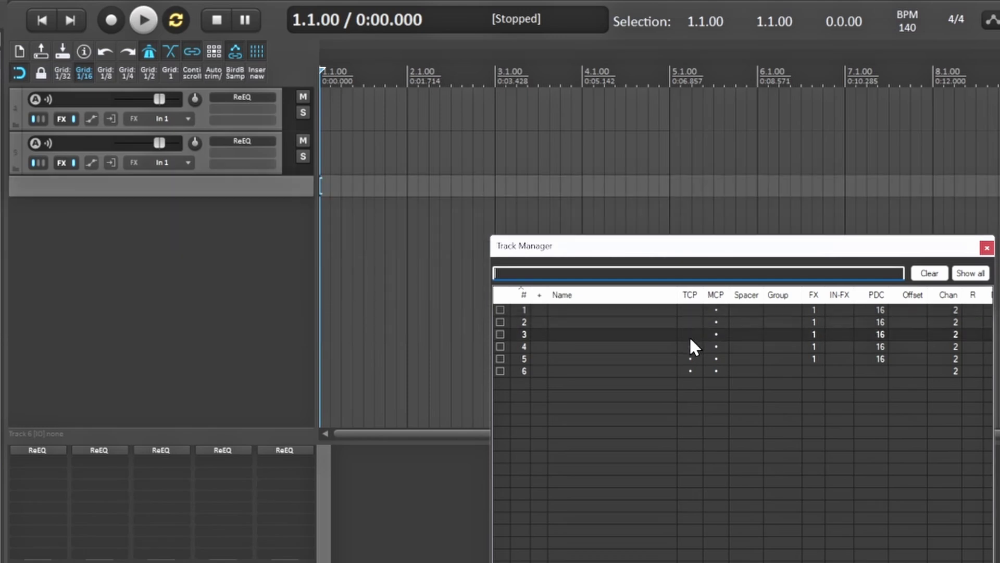
pyautogui.click(689, 345)
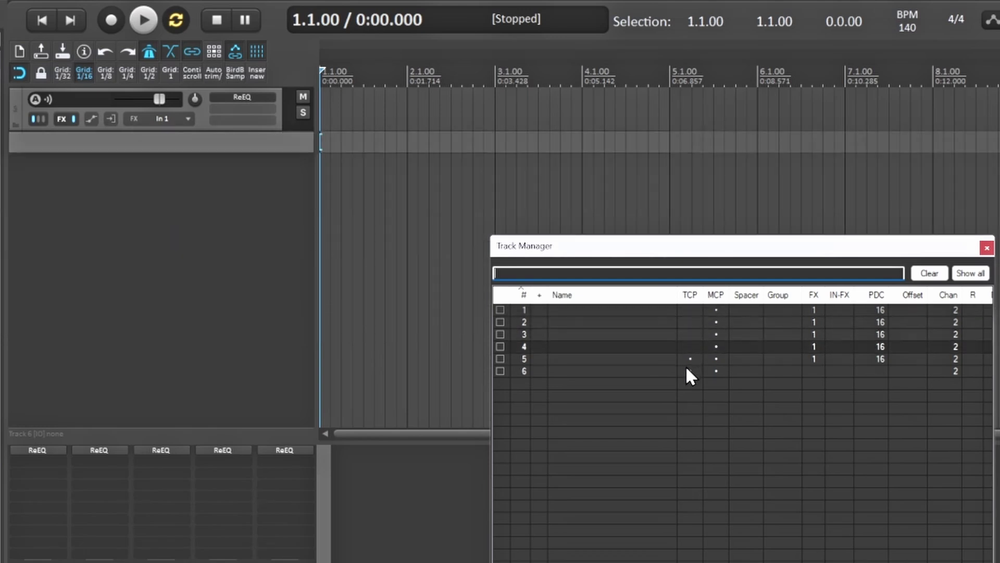
pyautogui.click(690, 357)
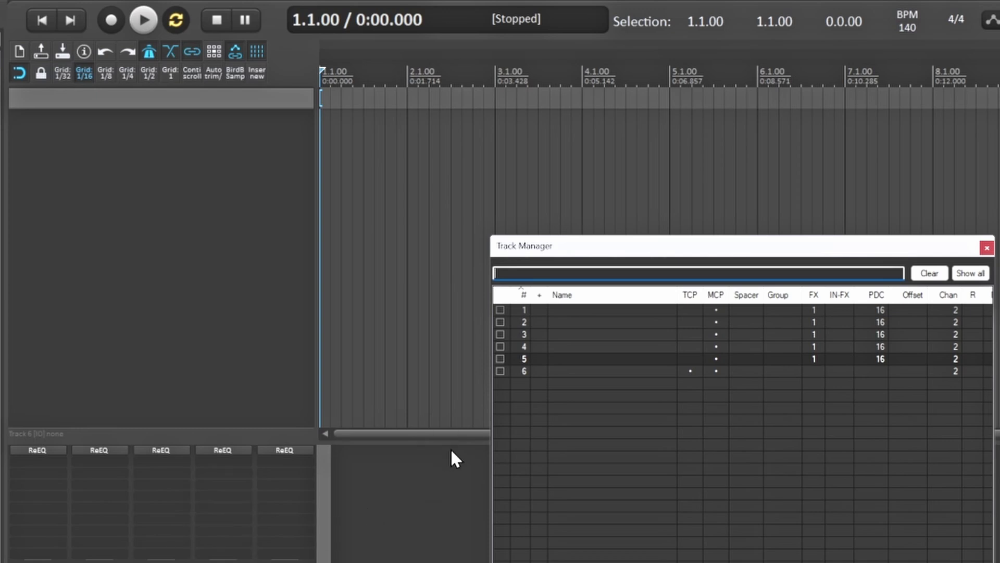
# Step: Hide track 6 from the mixer, show it there again and close the Track Manager
pyautogui.click(717, 370)
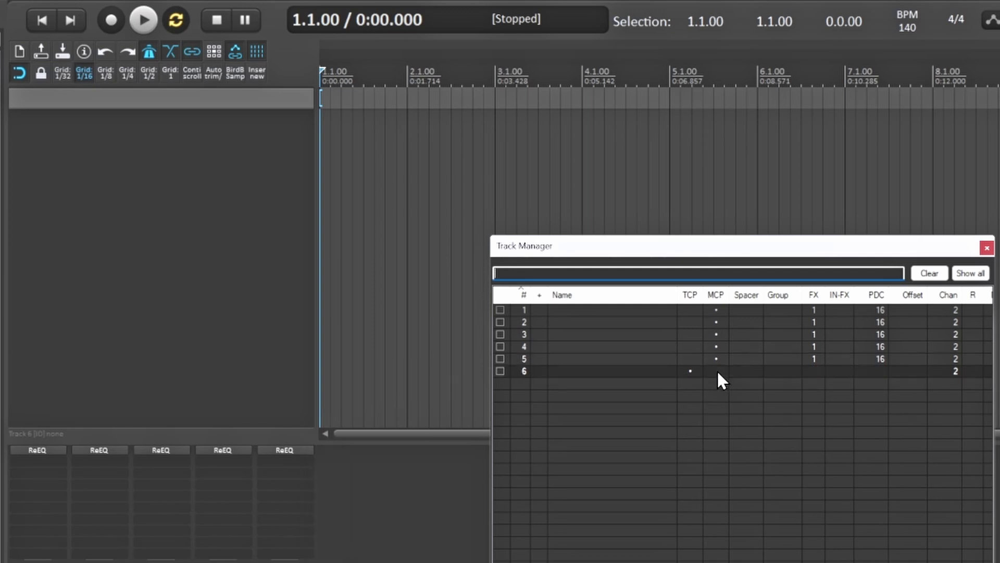
pyautogui.click(716, 370)
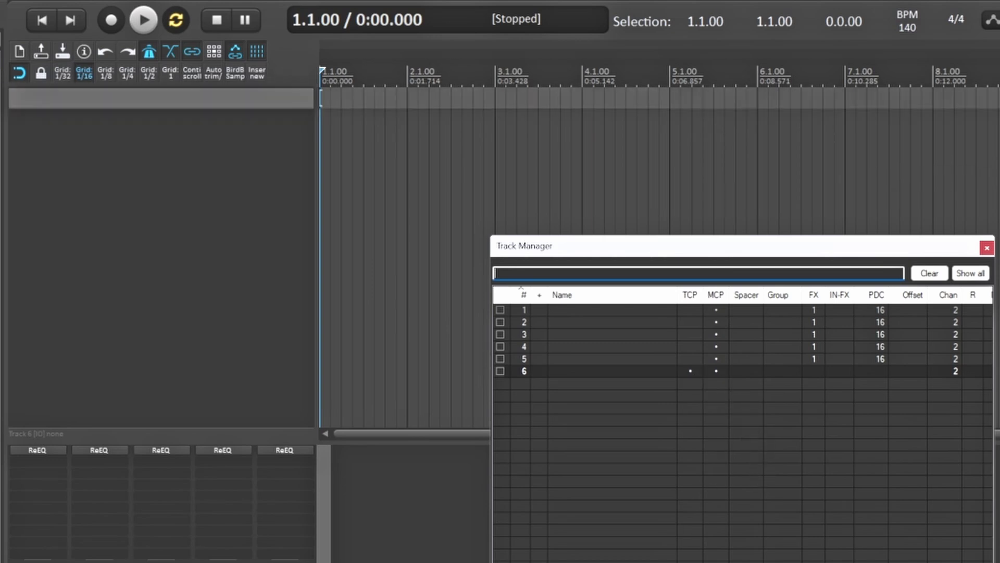
pyautogui.click(987, 248)
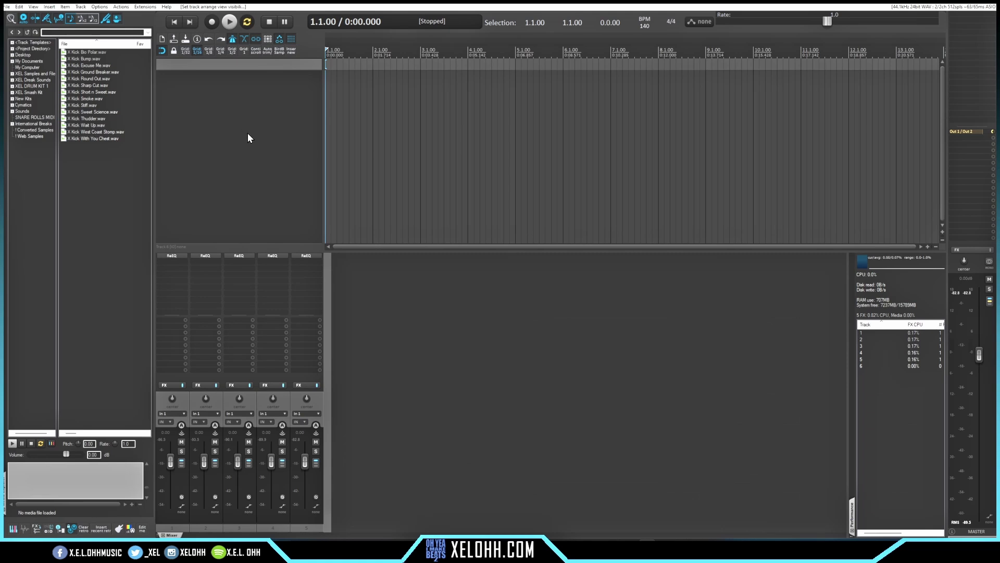
# Step: Add two new tracks in the track control panel, view the ReEQ on the second one and clear the track selection
pyautogui.doubleClick(237, 101)
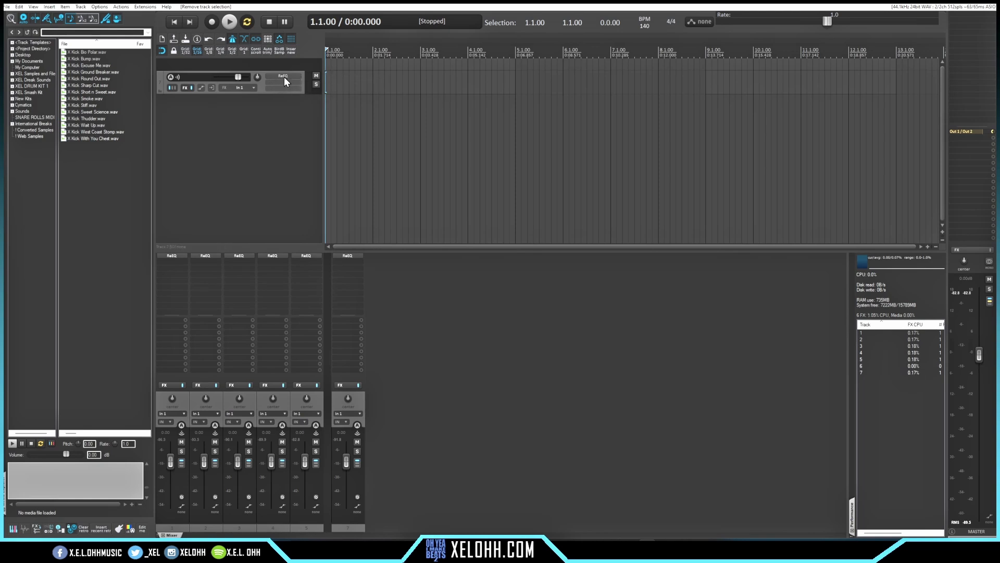
pyautogui.doubleClick(250, 147)
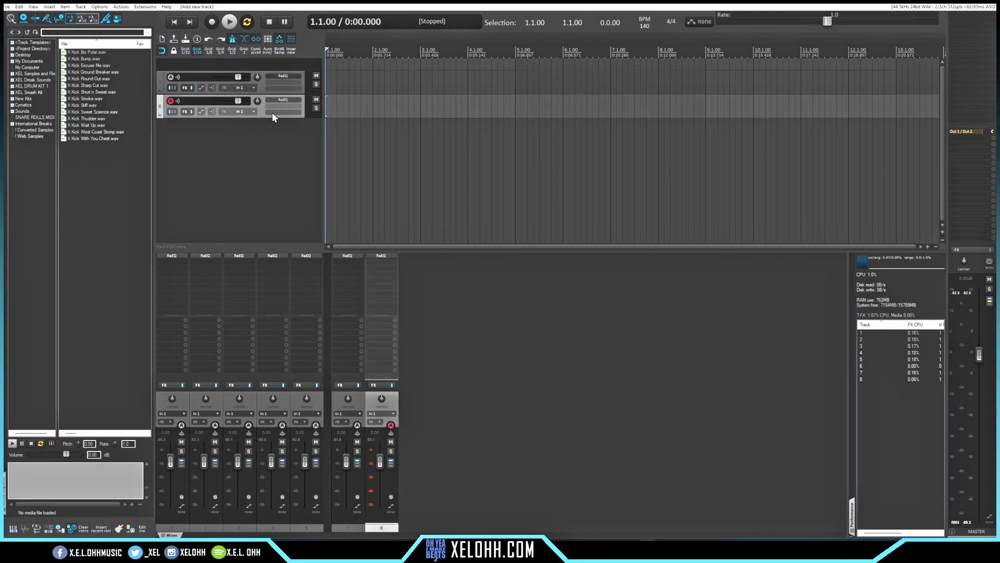
pyautogui.click(283, 100)
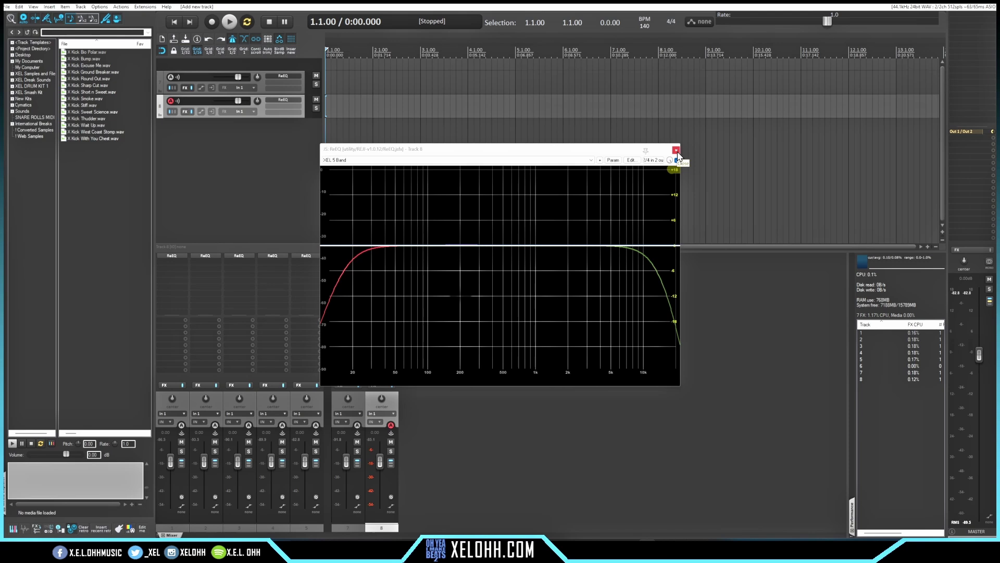
pyautogui.click(676, 150)
pyautogui.click(227, 158)
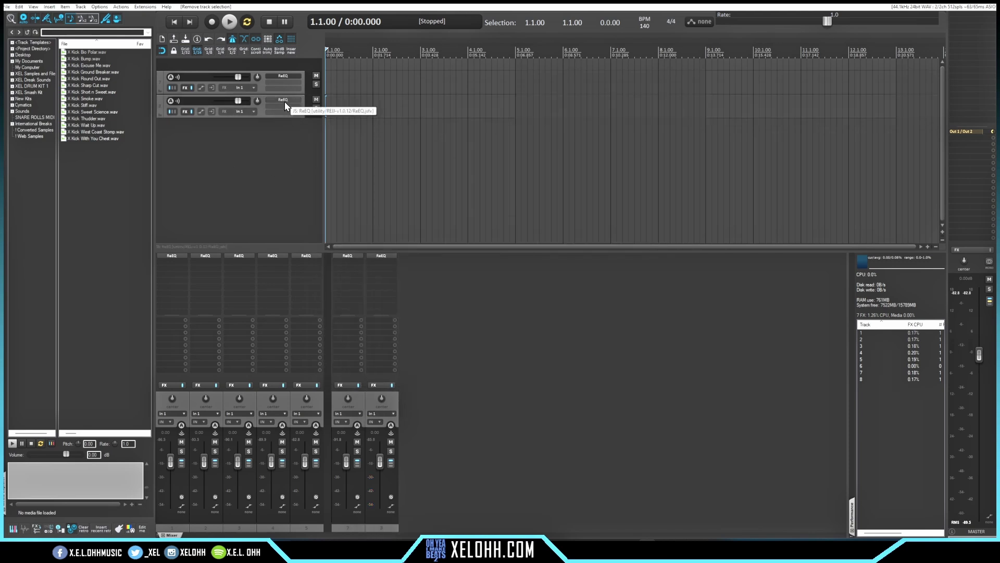
# Step: Examine track 8's FX chain commands for saving a default chain for new tracks, and add another track
pyautogui.click(185, 111)
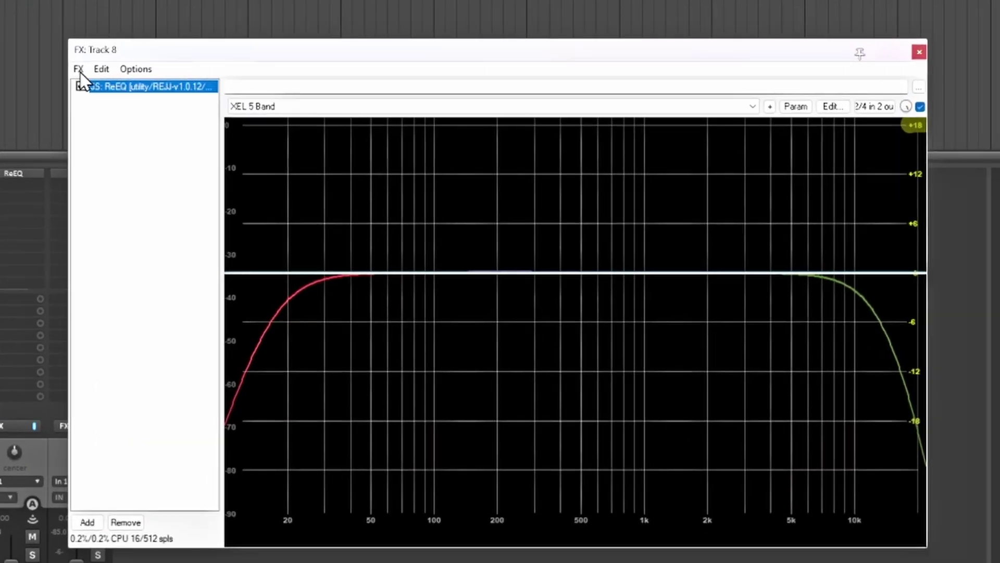
pyautogui.click(79, 69)
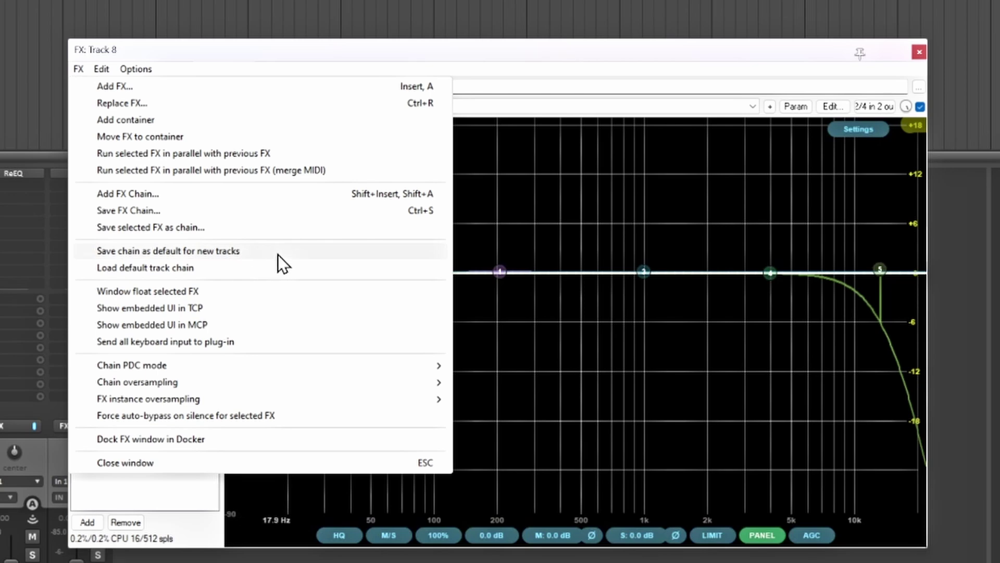
pyautogui.click(473, 64)
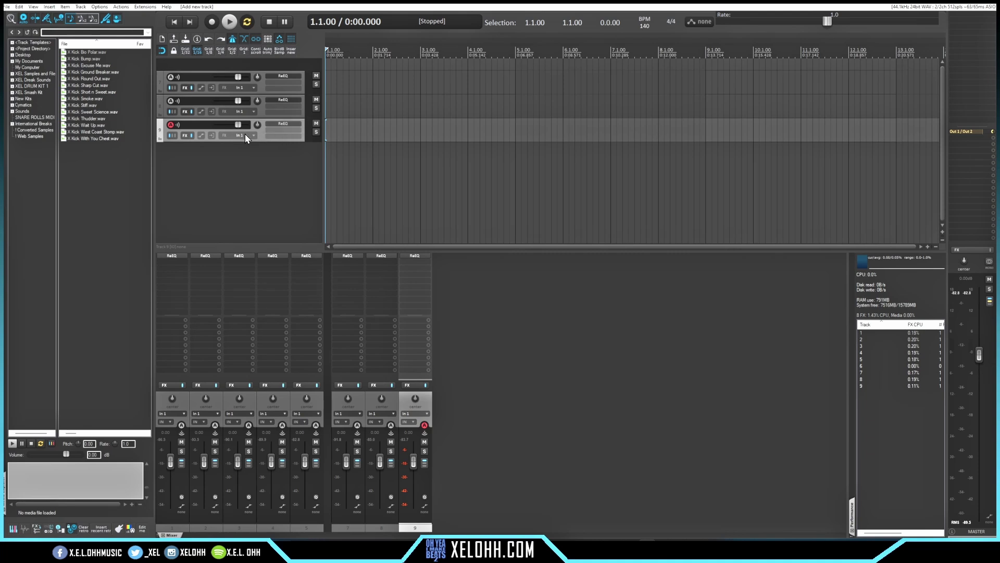
pyautogui.press('Escape')
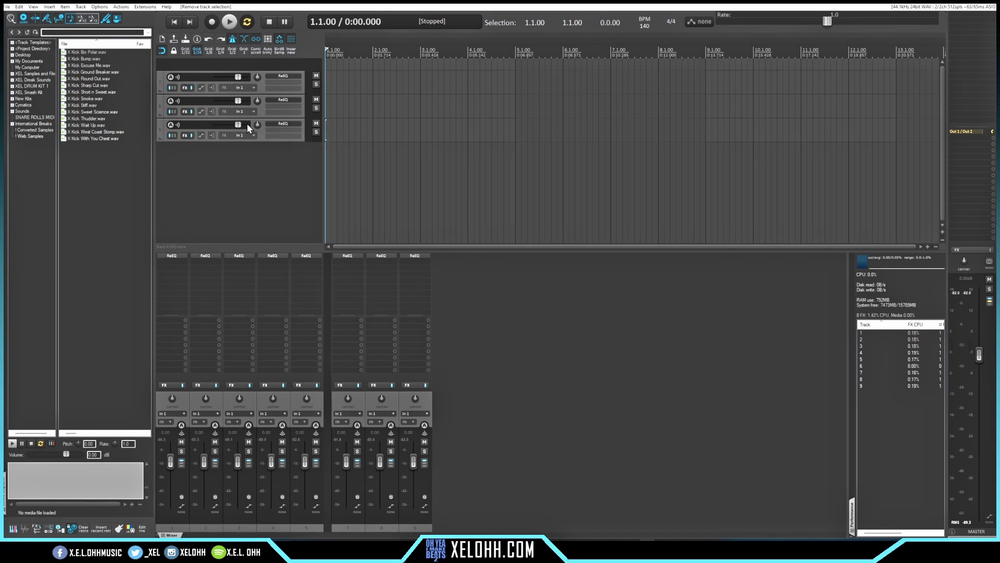
# Step: Open the Theme Adjuster and view track control panel layouts B and C before returning to layout A
pyautogui.click(99, 7)
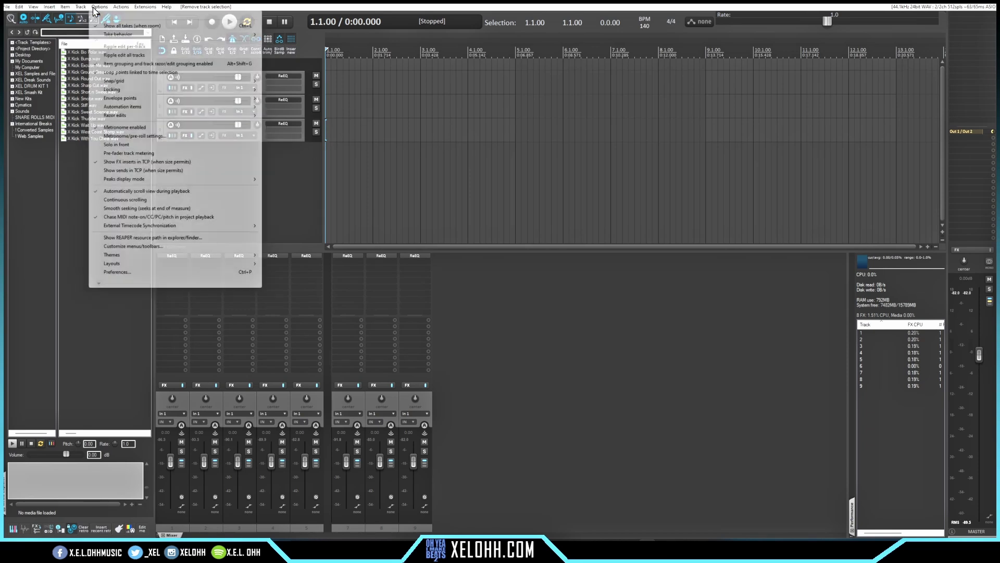
pyautogui.moveTo(215, 256)
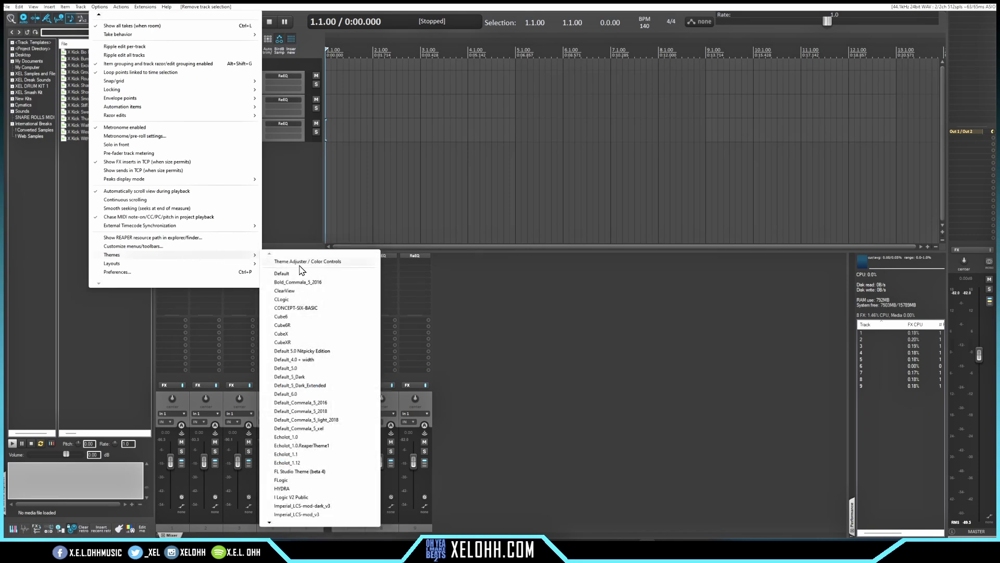
pyautogui.click(326, 261)
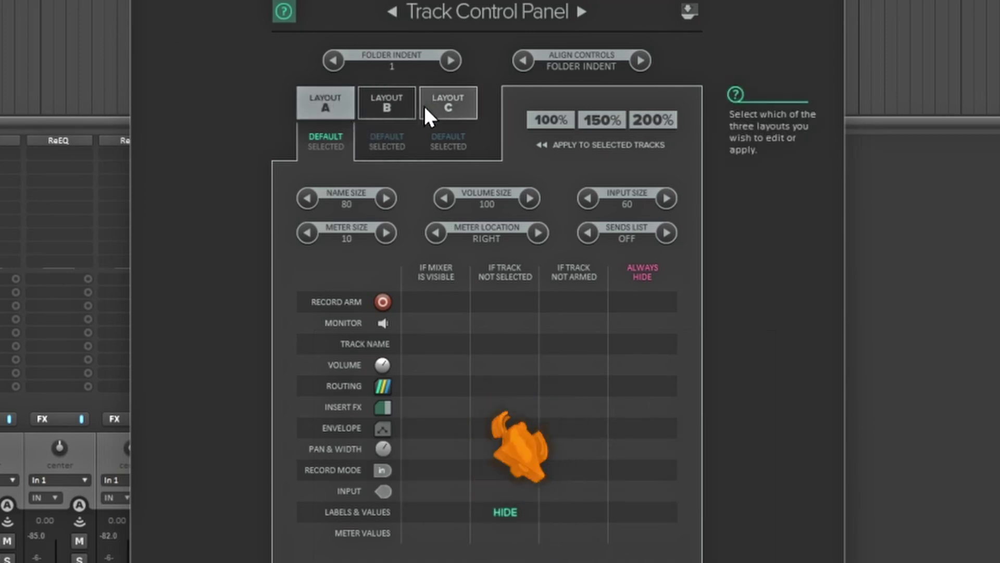
pyautogui.click(385, 105)
pyautogui.click(456, 110)
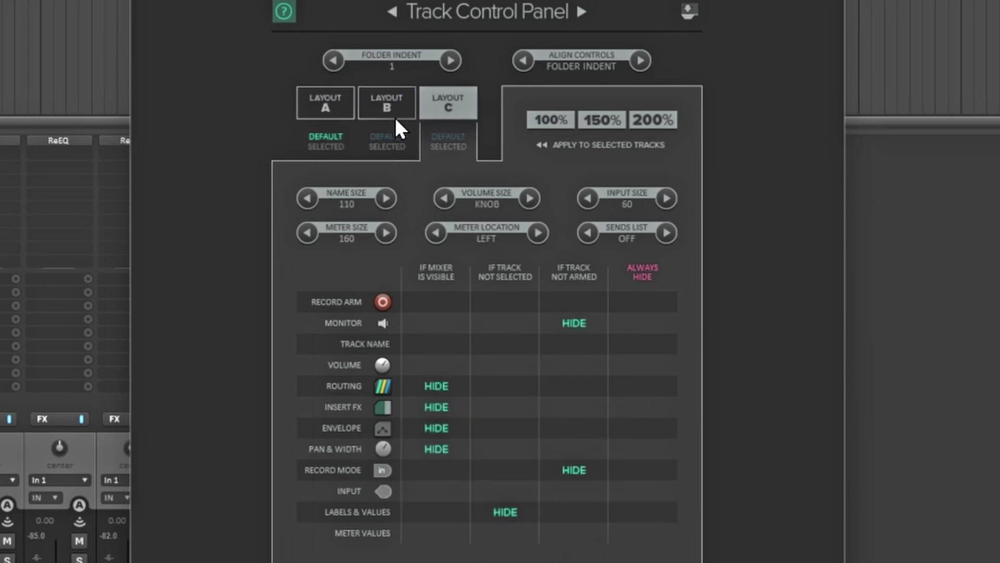
pyautogui.click(327, 108)
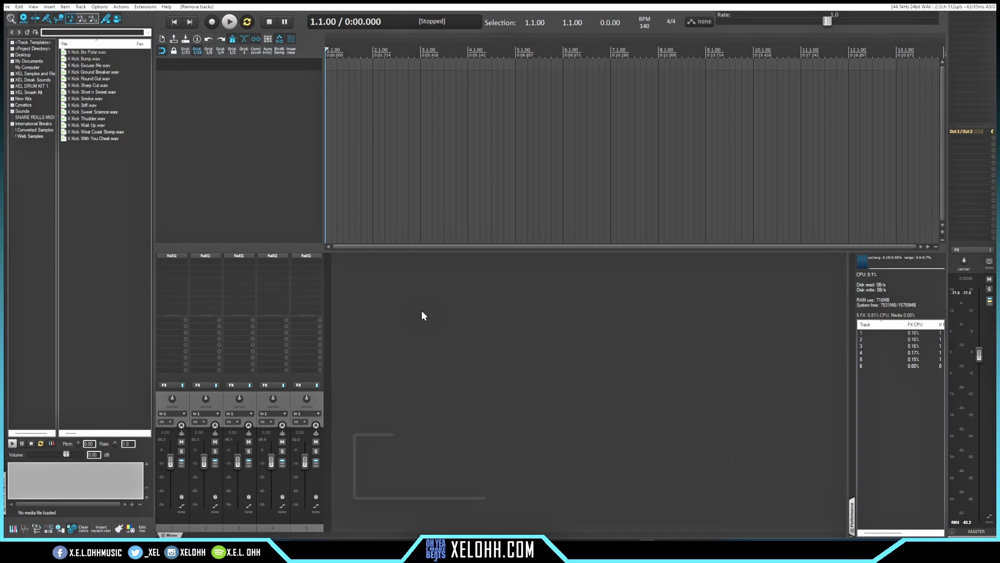
# Step: Insert Xpand!2 from the FX browser as two new instrument tracks
pyautogui.hotkey('shift', 'f')
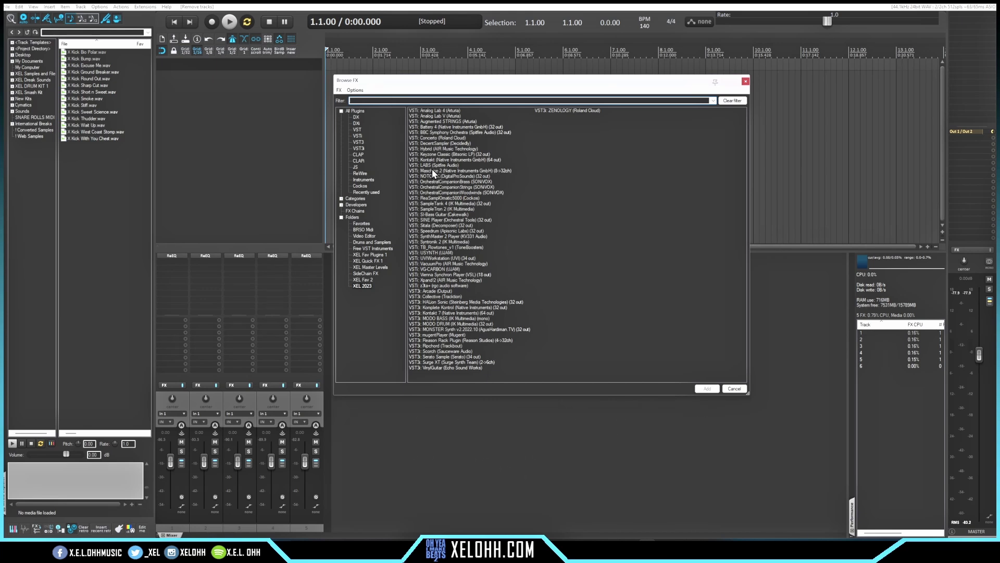
pyautogui.moveTo(431, 280); pyautogui.dragTo(234, 137)
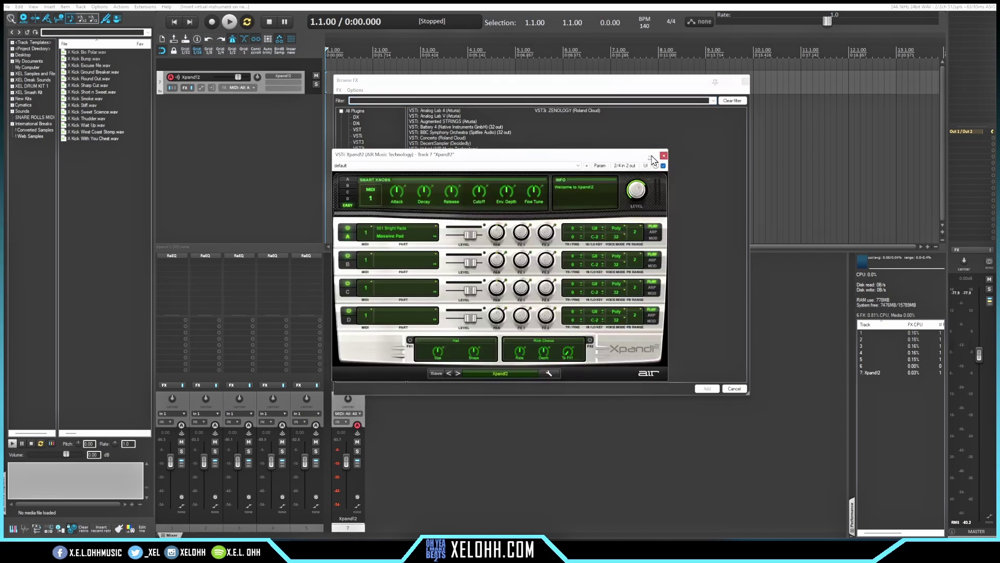
pyautogui.click(664, 155)
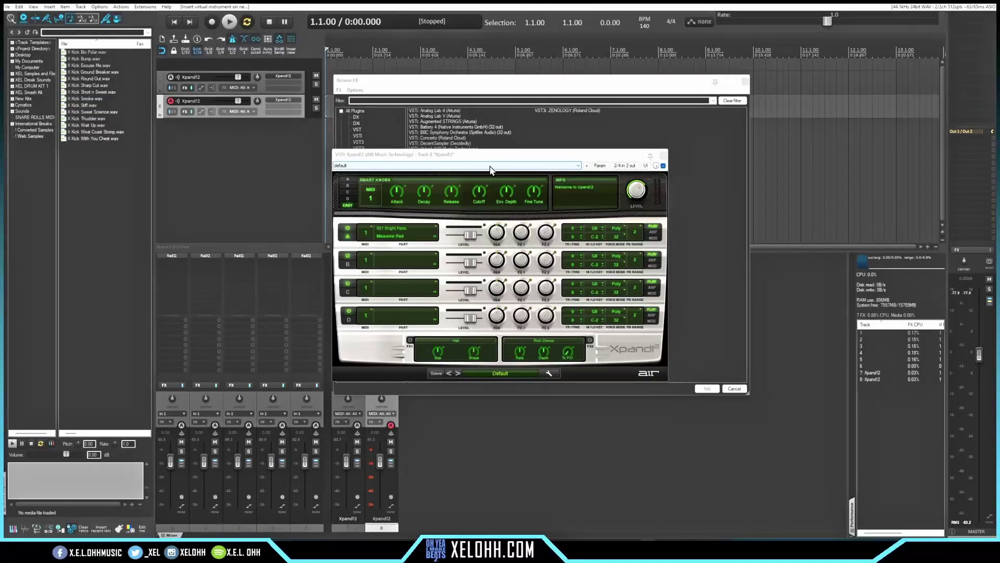
# Step: Review the Advanced UI/system settings in Preferences and close the second track's Xpand!2 window
pyautogui.hotkey('ctrl', 'p')
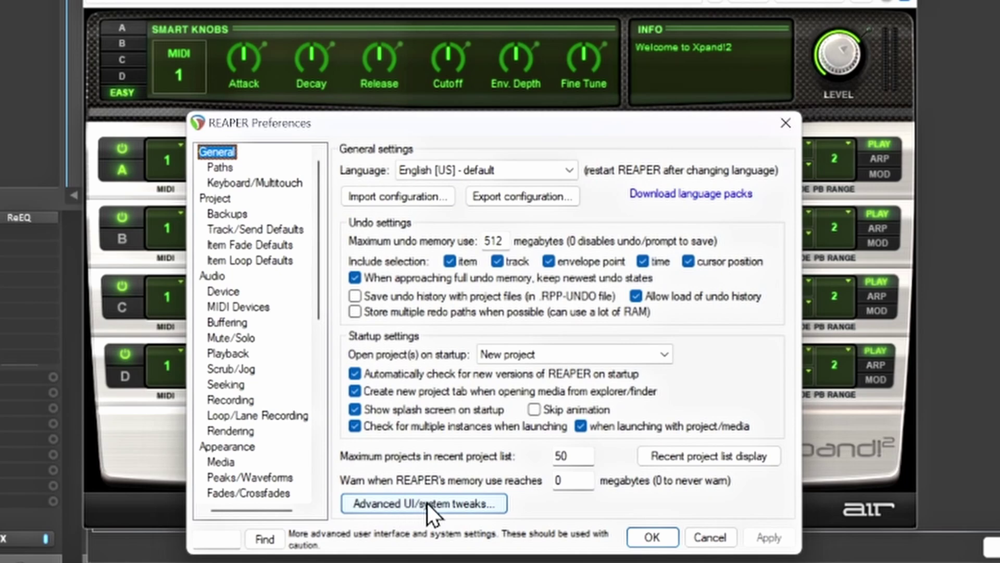
pyautogui.click(440, 505)
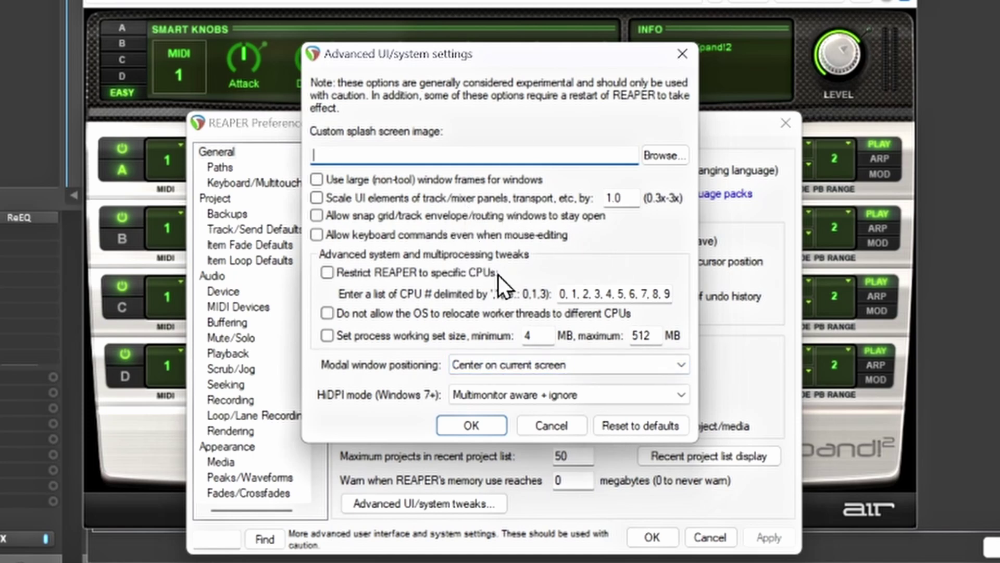
pyautogui.click(471, 425)
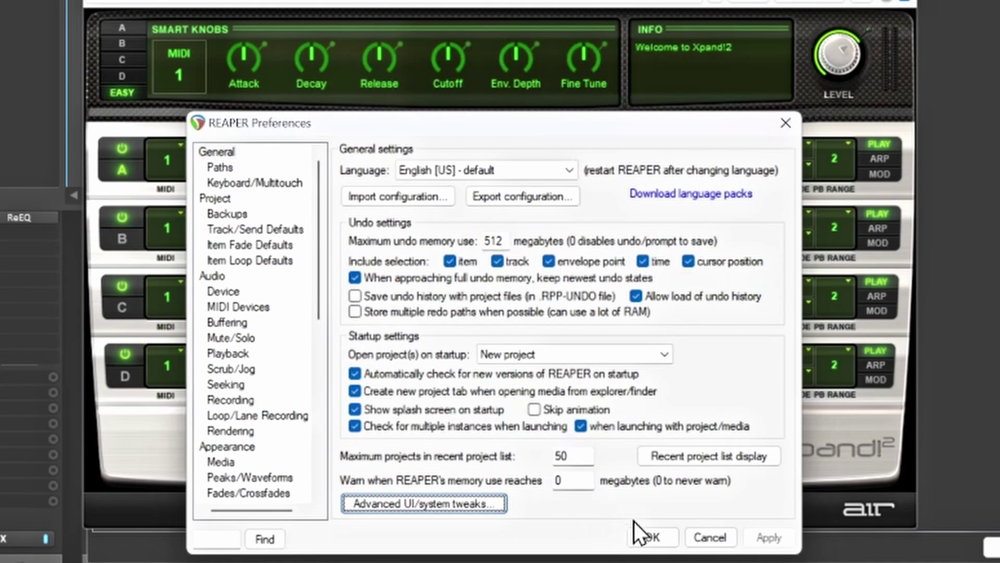
pyautogui.click(652, 537)
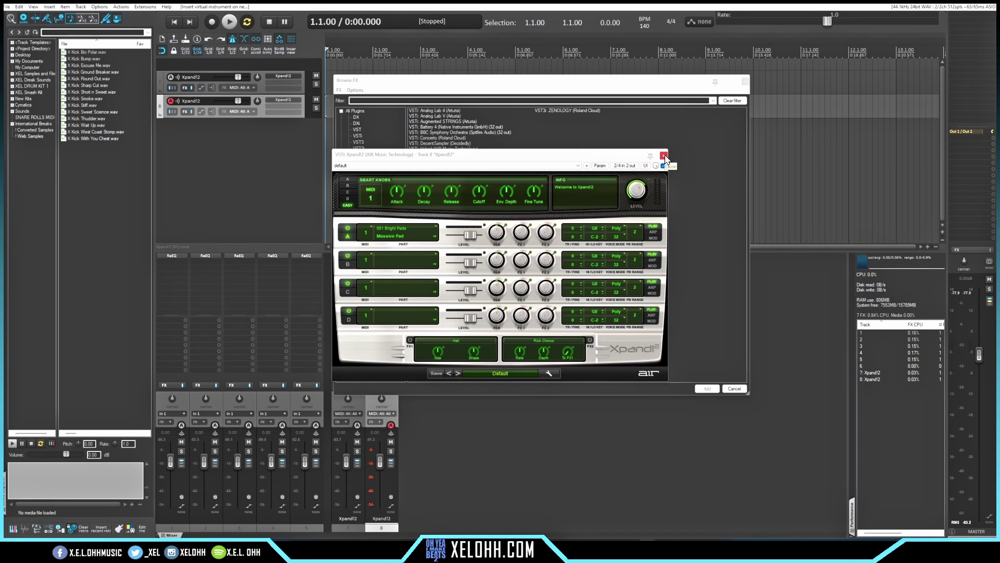
pyautogui.click(664, 156)
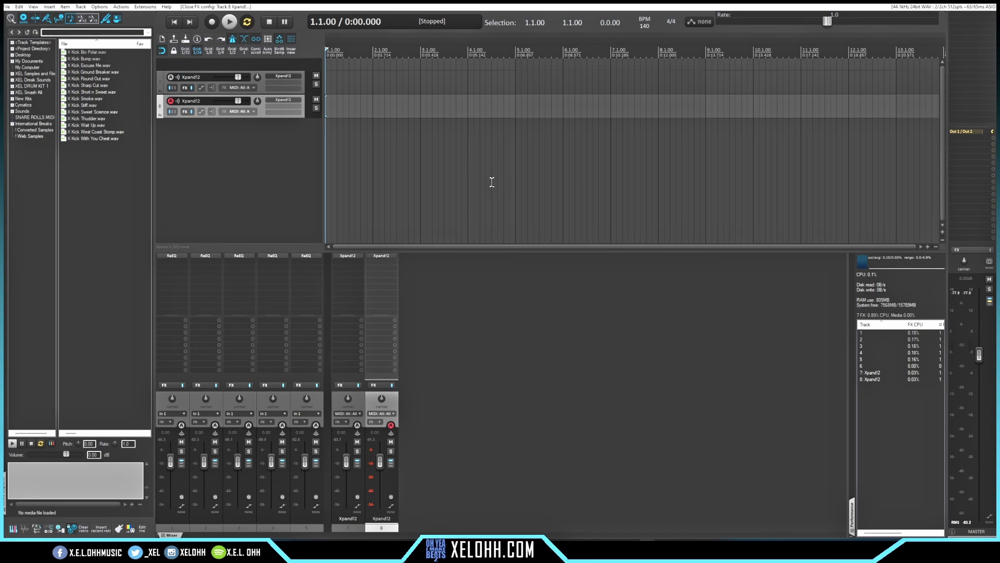
# Step: Review the Project and Item Loop Defaults settings in Preferences and accept them
pyautogui.hotkey('ctrl', 'p')
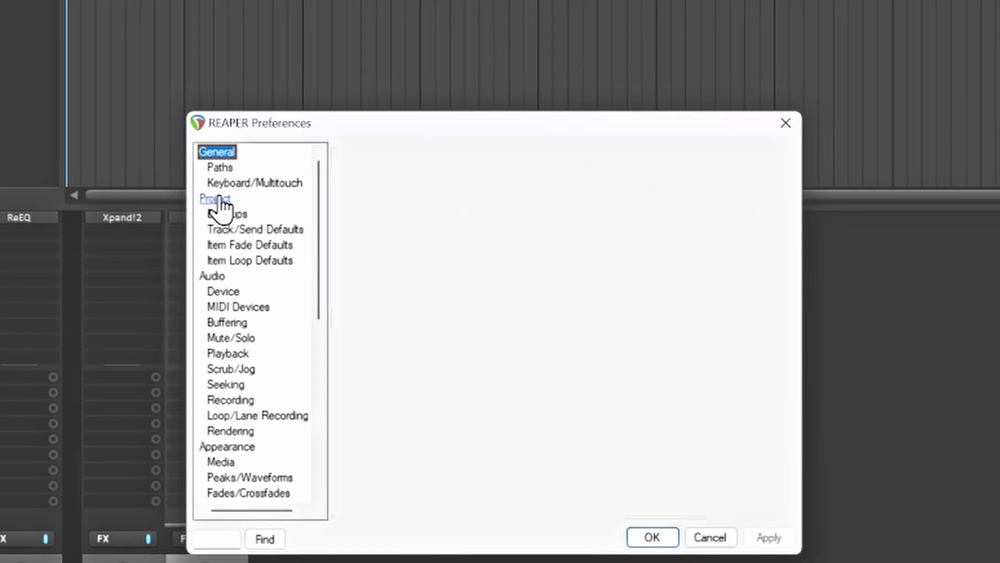
pyautogui.click(218, 199)
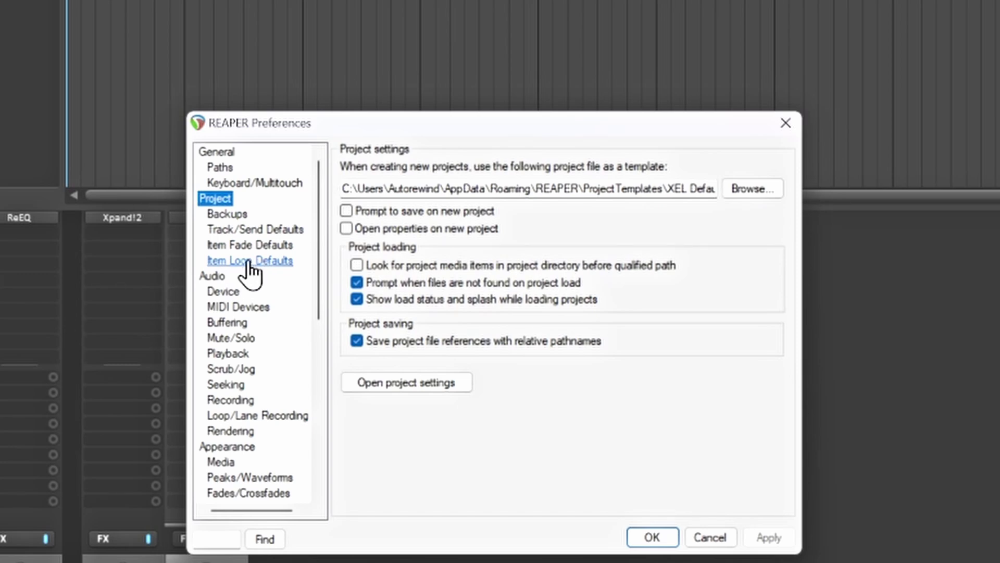
pyautogui.click(236, 262)
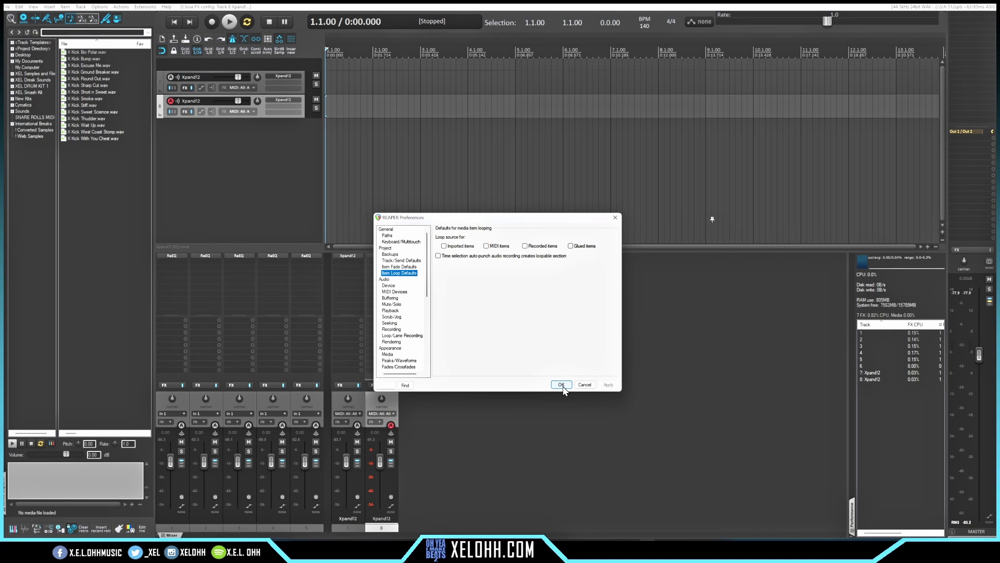
pyautogui.click(561, 384)
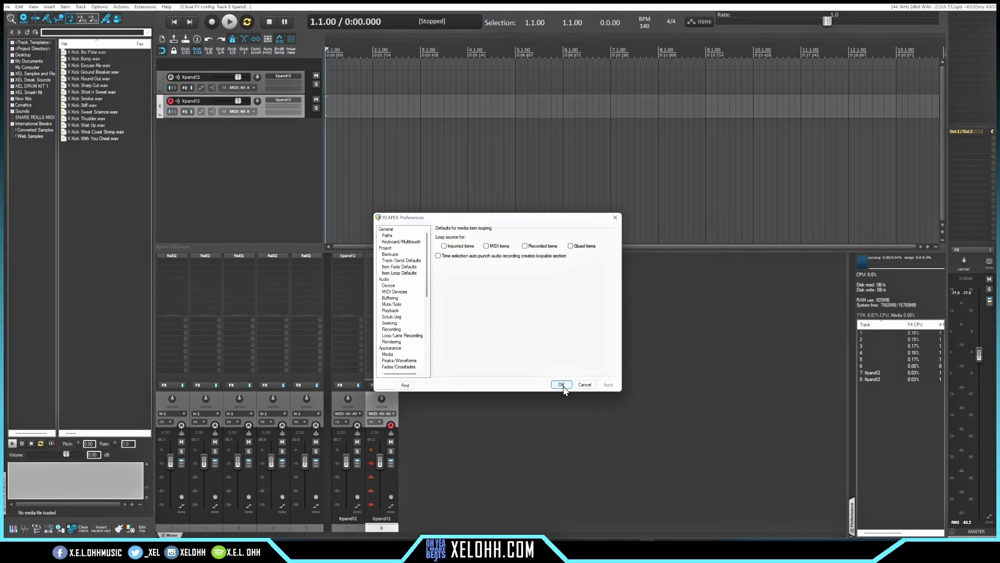
# Step: Place X Kick West Coast Stomp.wav on a new track at the project start and test resizing the item's end
pyautogui.click(98, 132)
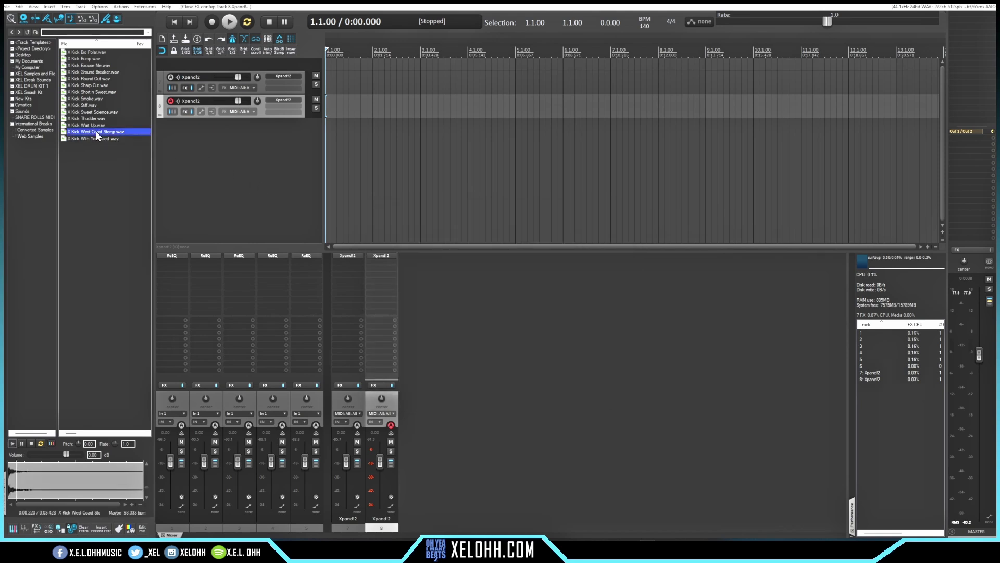
pyautogui.moveTo(95, 136); pyautogui.dragTo(324, 145)
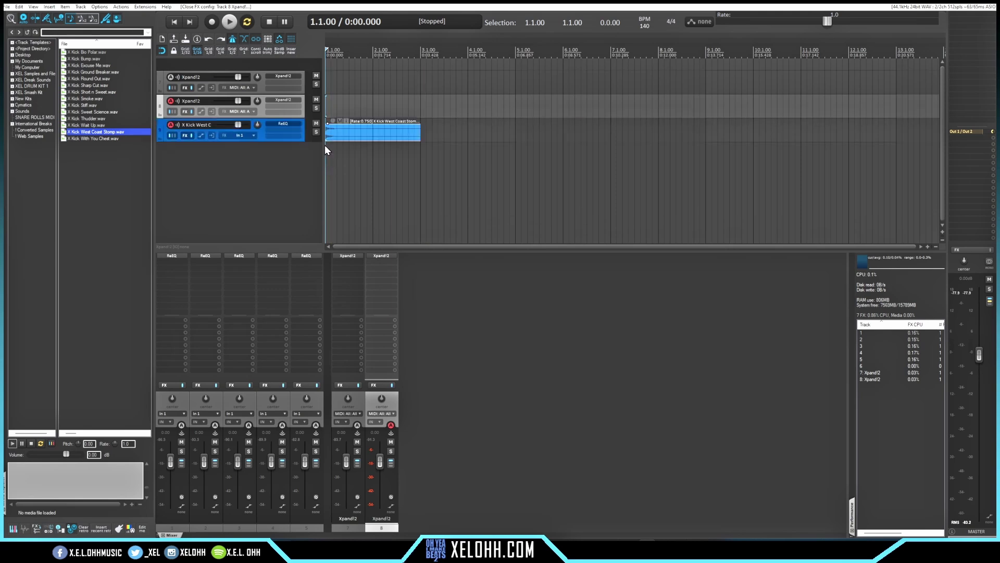
pyautogui.moveTo(420, 131)
pyautogui.mouseDown()
pyautogui.moveTo(636, 137)
pyautogui.moveTo(420, 136)
pyautogui.mouseUp()
# Step: Enable Loop source in the kick item's properties, apply it and test extending the item's end
pyautogui.rightClick(374, 133)
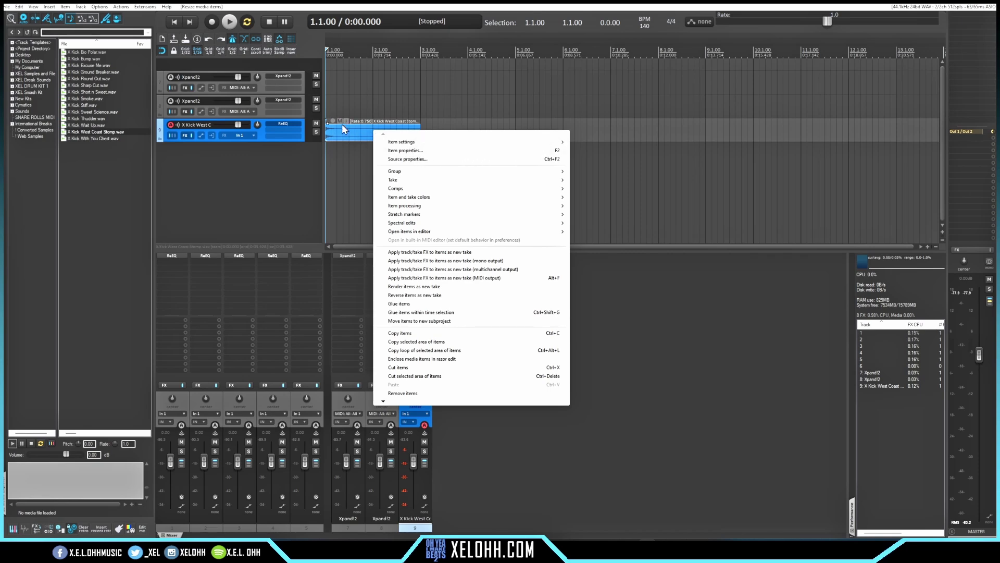
pyautogui.click(533, 150)
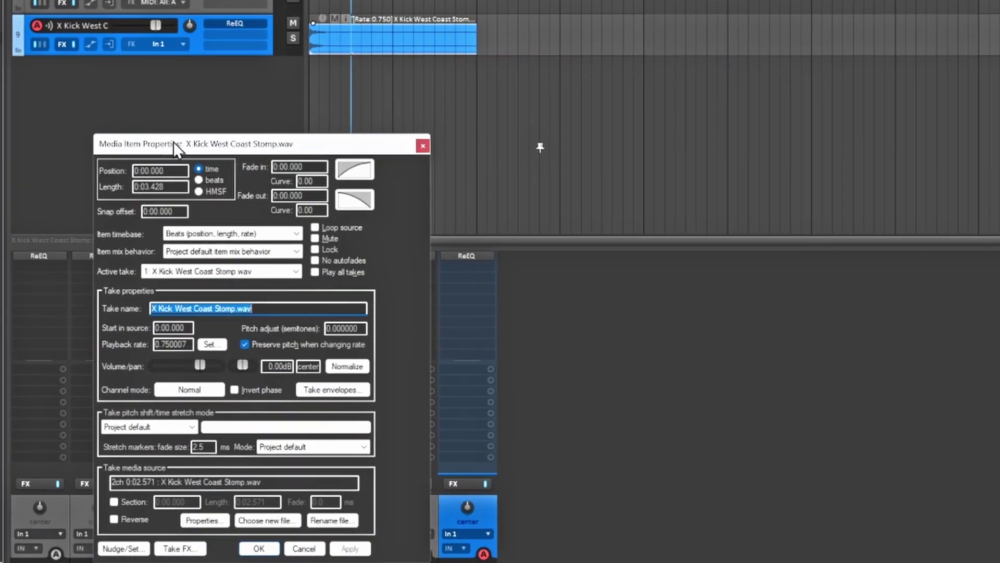
pyautogui.click(315, 227)
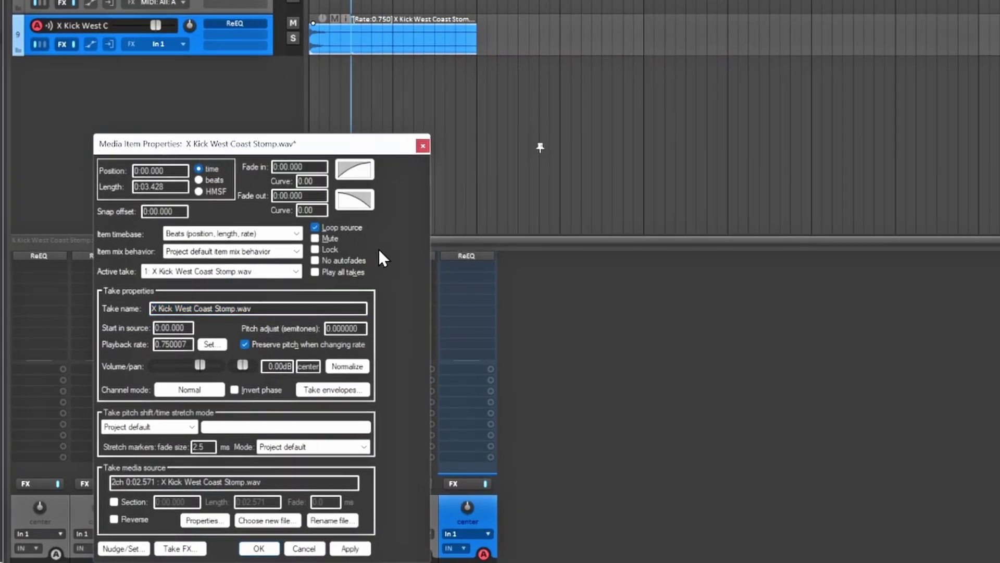
pyautogui.click(364, 552)
pyautogui.moveTo(472, 46)
pyautogui.mouseDown()
pyautogui.moveTo(912, 31)
pyautogui.moveTo(476, 47)
pyautogui.mouseUp()
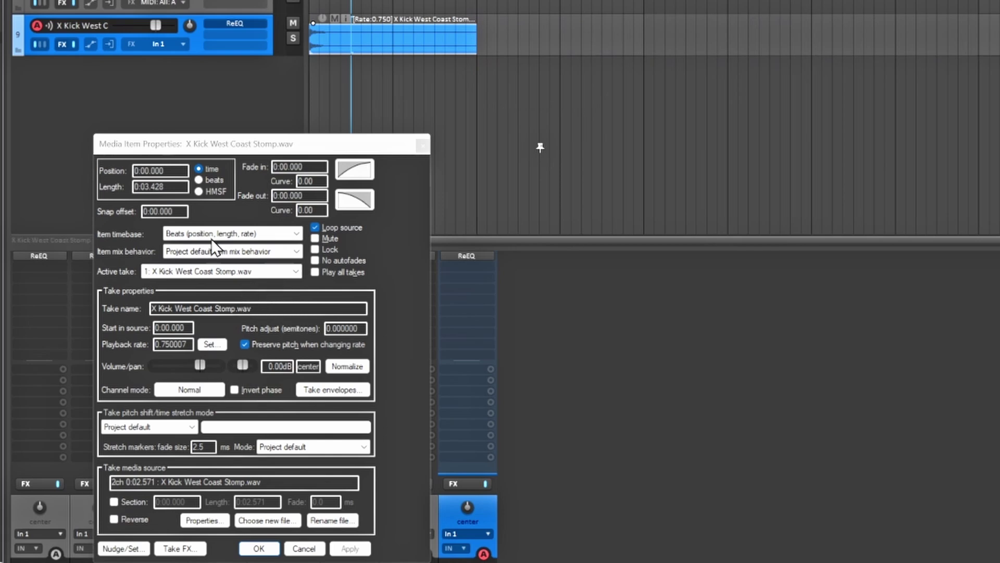
# Step: Disable Loop source for the kick item, apply the change and close its item properties
pyautogui.click(314, 228)
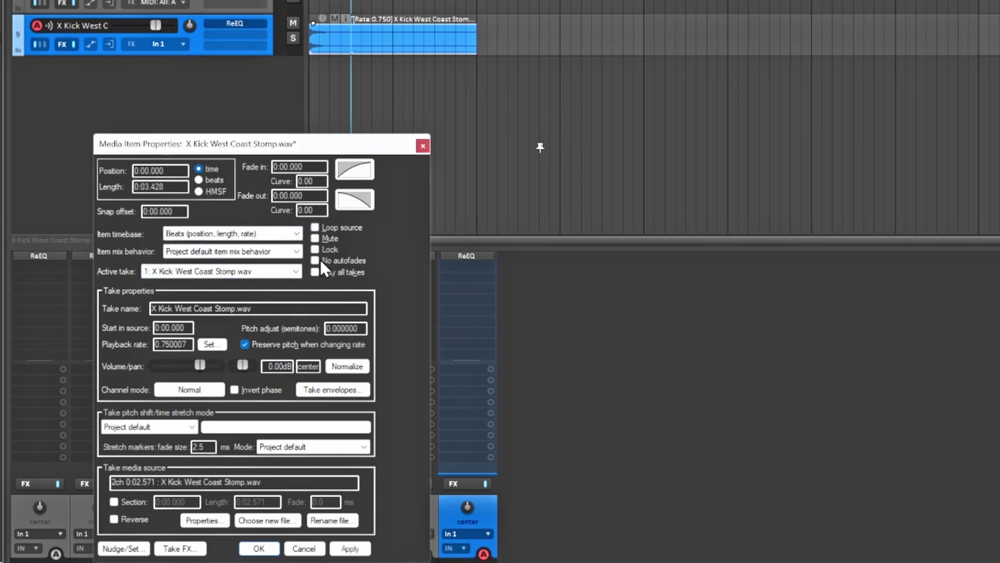
pyautogui.click(348, 551)
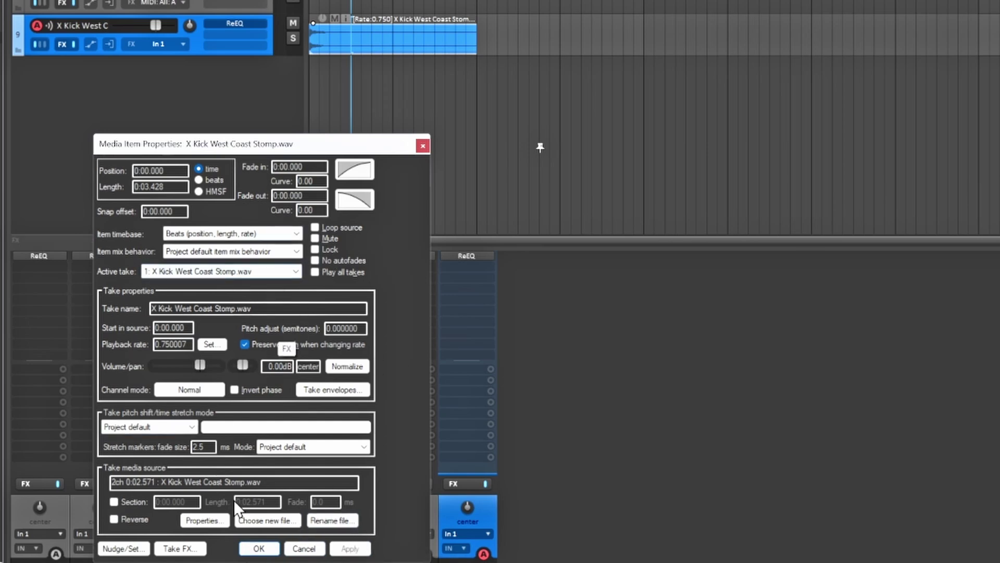
pyautogui.click(260, 549)
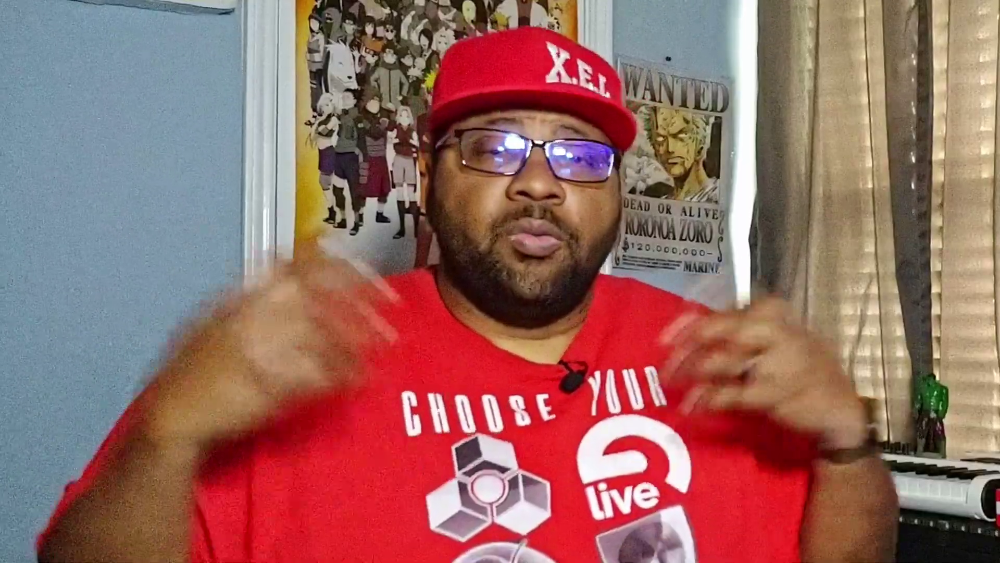